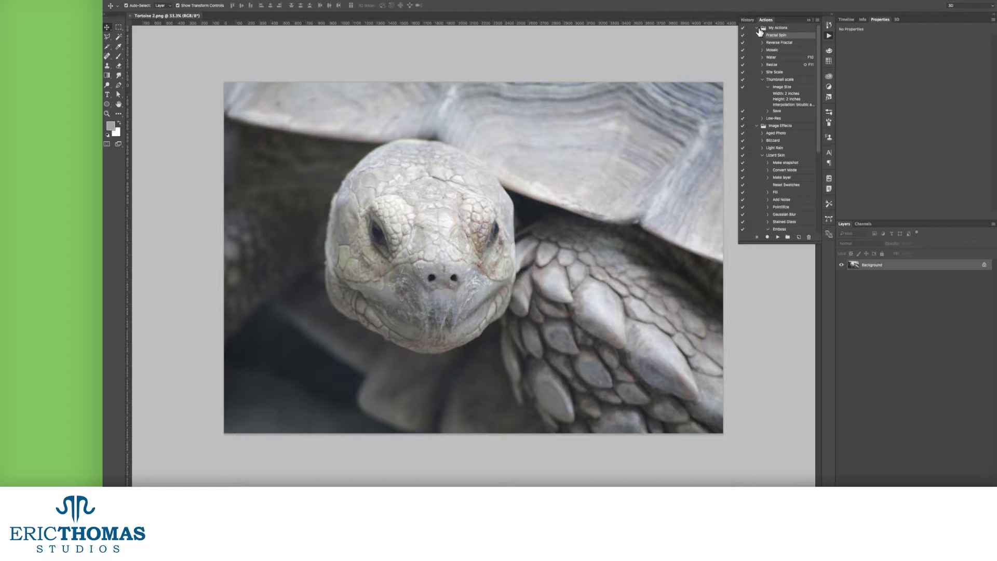
Step: Create a new action named Instagram Effect in the My Actions set and start recording it
click(756, 35)
click(799, 237)
text(Instagram Eff)
click(649, 254)
click(644, 262)
click(704, 221)
Step: Add a Curves adjustment layer over the tortoise photo and reshape its curve for stronger contrast
click(937, 484)
click(963, 389)
drag(964, 156, 957, 156)
drag(875, 156, 933, 101)
Step: Add a Vibrance adjustment layer with vibrance at about +55 and saturation at -22
click(938, 484)
click(961, 406)
click(954, 49)
drag(920, 62, 898, 66)
Step: Add a Channel Mixer adjustment layer and fine-tune the mix of its red and green output channels
click(938, 484)
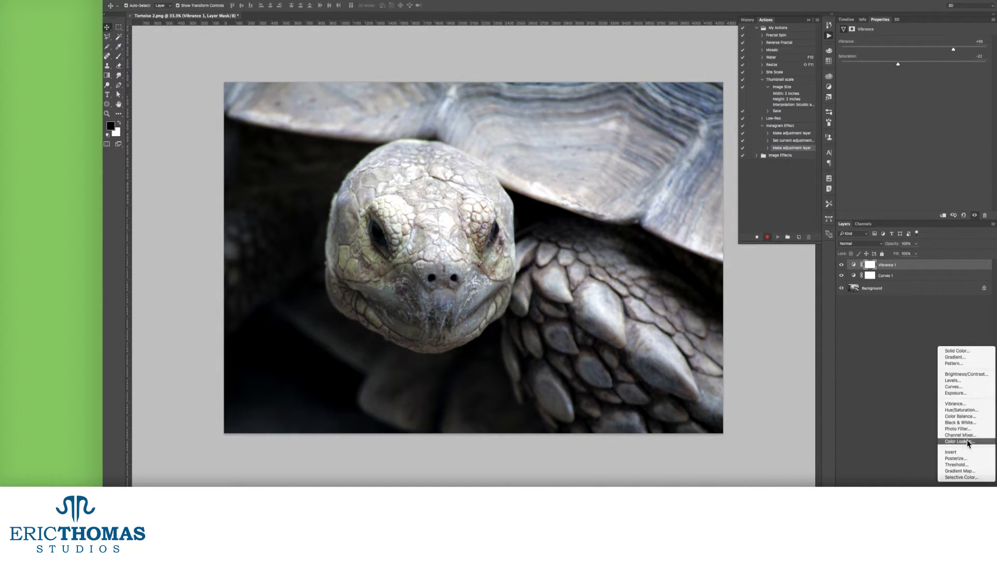
click(966, 434)
mouse_move(949, 78)
mouse_down()
mouse_move(910, 93)
mouse_move(912, 107)
mouse_move(950, 93)
mouse_up()
click(892, 50)
click(892, 57)
drag(913, 108, 911, 108)
drag(913, 135, 911, 135)
drag(914, 78, 920, 79)
Step: Set the Channel Mixer's blue output to about +15 red, -12 green and +90 blue
click(891, 50)
click(889, 55)
drag(951, 108, 909, 93)
drag(914, 78, 925, 78)
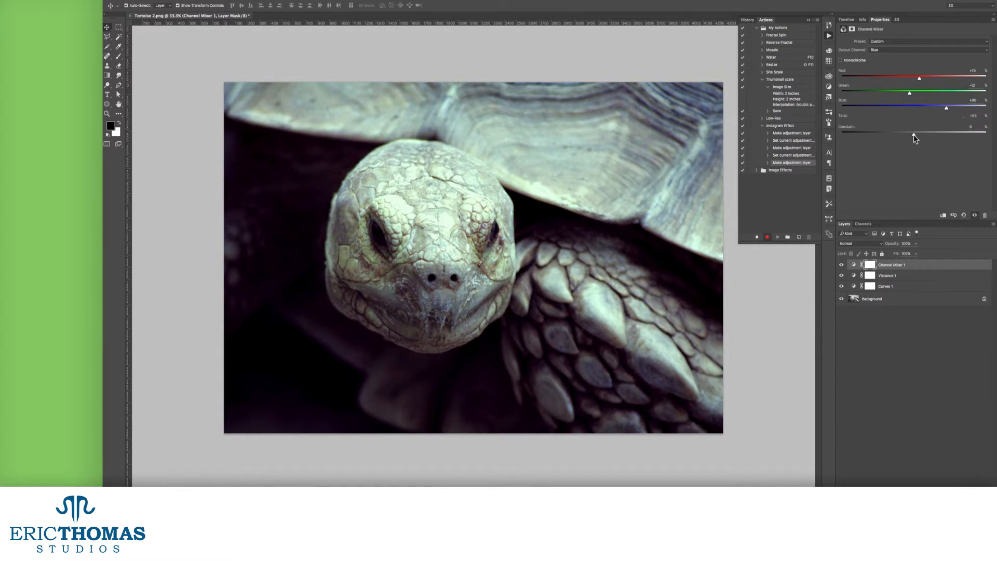
Step: Change the Channel Mixer layer's blending mode and lower its opacity
click(860, 243)
click(849, 399)
drag(889, 244, 878, 243)
click(860, 243)
click(859, 161)
Step: Add a new layer, render black-and-white Clouds on it with the default colours, and set its blending mode to Soft Light
click(974, 488)
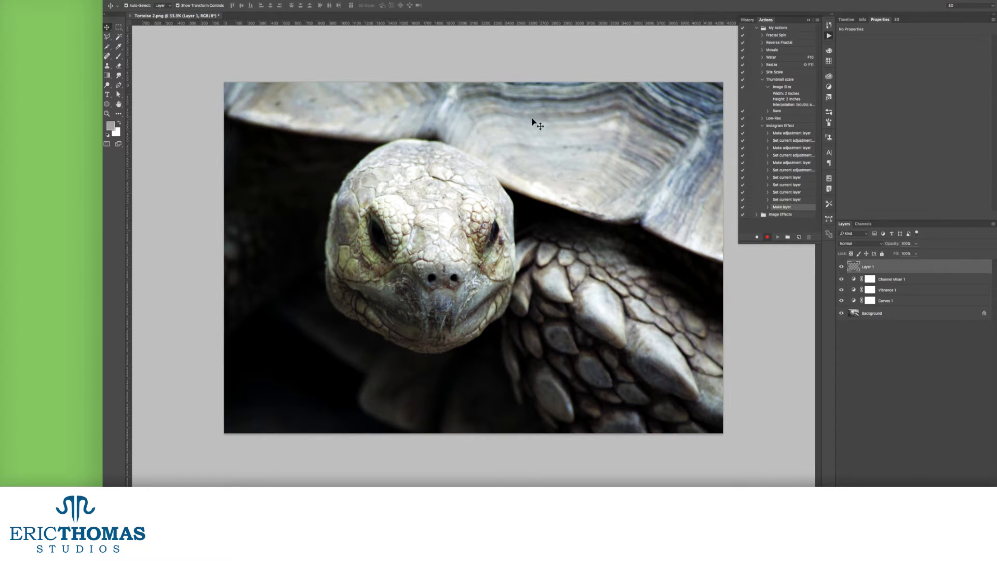
key(d)
click(276, 1)
mouse_move(280, 110)
click(375, 134)
click(859, 243)
click(856, 329)
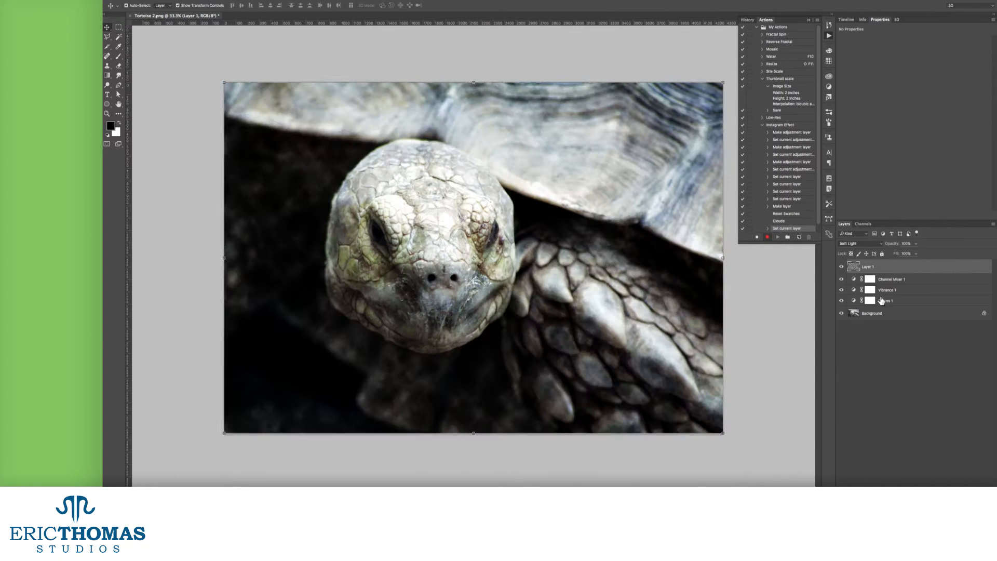
Step: Try a duplicate of the clouds layer with another blending mode and inverted tones, and delete the duplicate
key(ctrl+j)
click(860, 242)
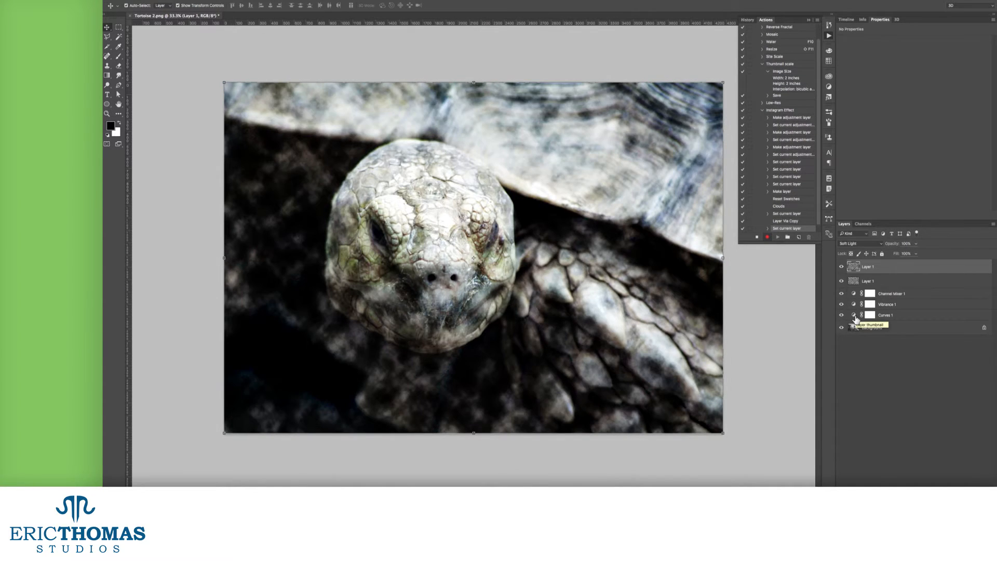
click(864, 244)
click(863, 243)
click(857, 265)
key(ctrl+i)
key(BackSpace)
Step: Stop recording and delete the Layer Via Copy and following Set current layer steps from the Instagram Effect action
click(756, 237)
scroll(789, 213, down, 1)
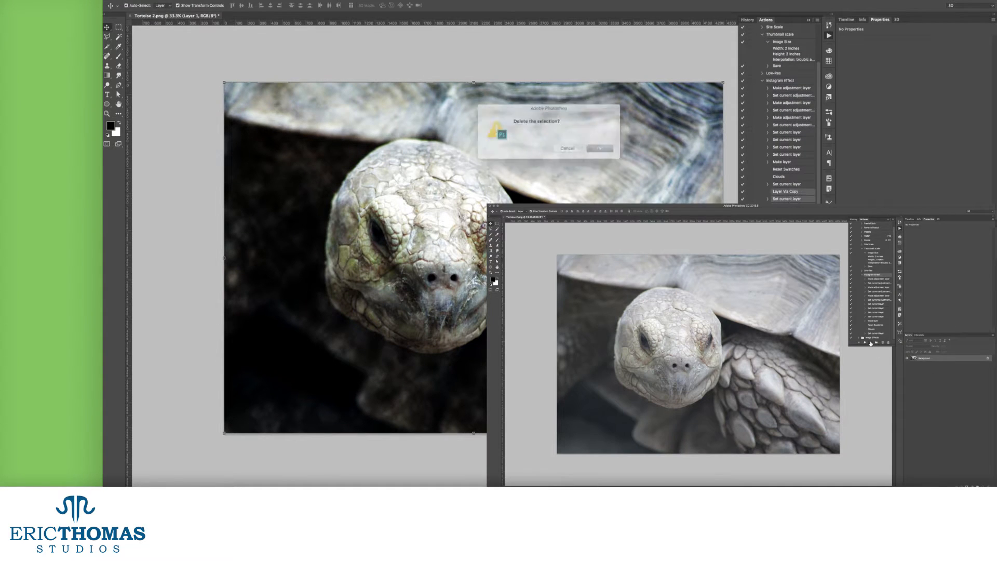
scroll(793, 201, up, 5)
click(784, 119)
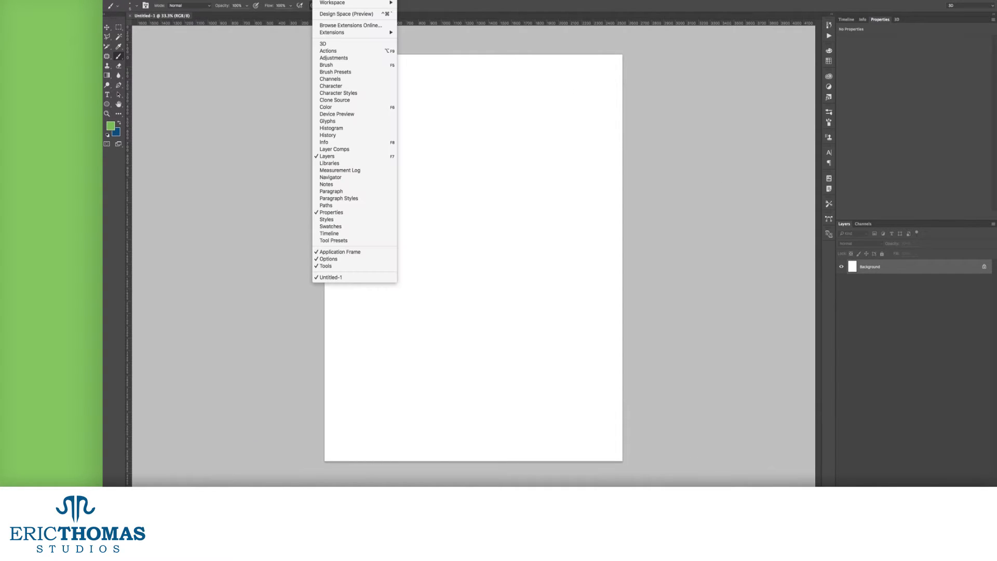
Step: Show the Actions panel and expand the Default Actions set
click(337, 51)
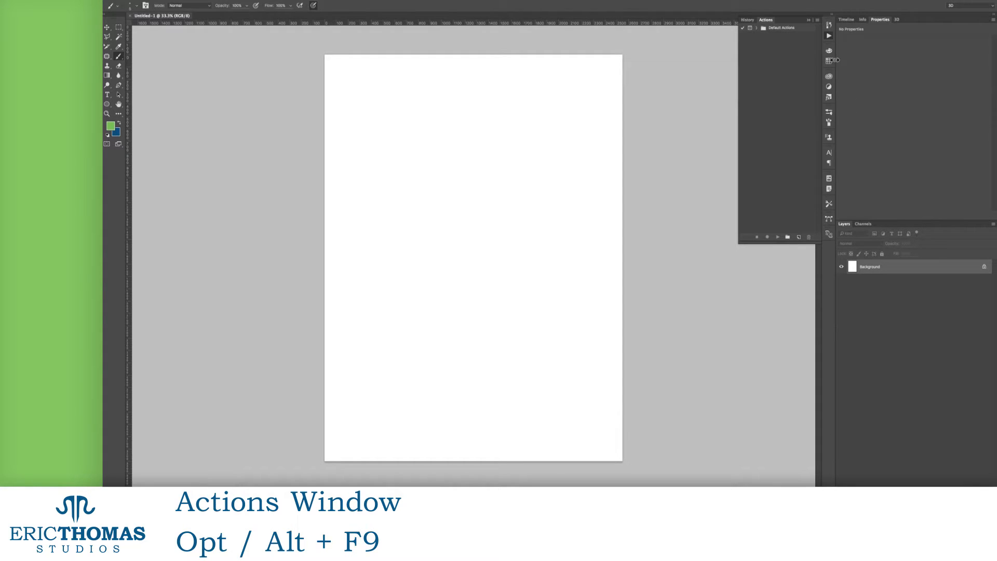
click(757, 29)
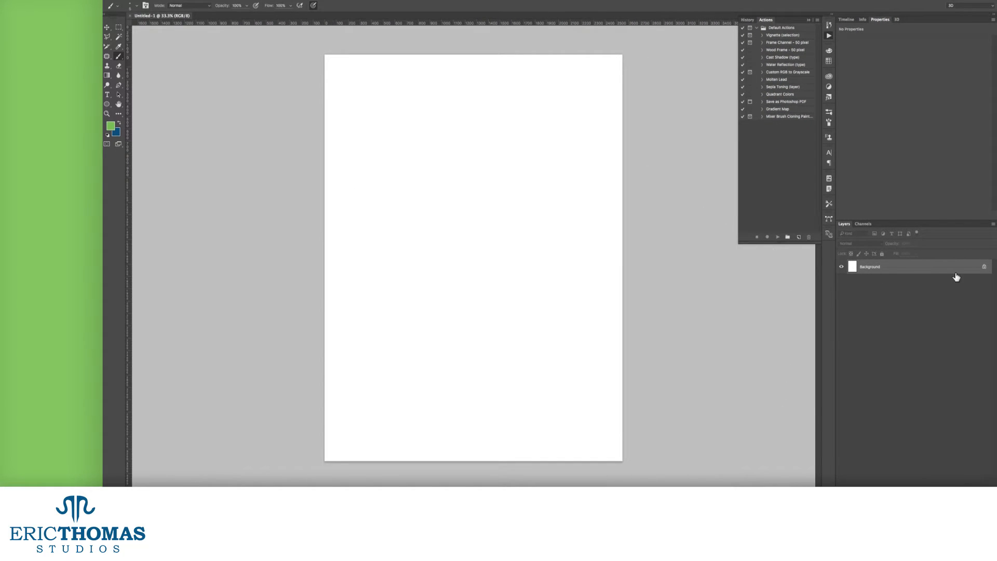
Step: Unlock the Background layer and fill it with the Clouds render filter in green and blue
click(984, 268)
click(275, 1)
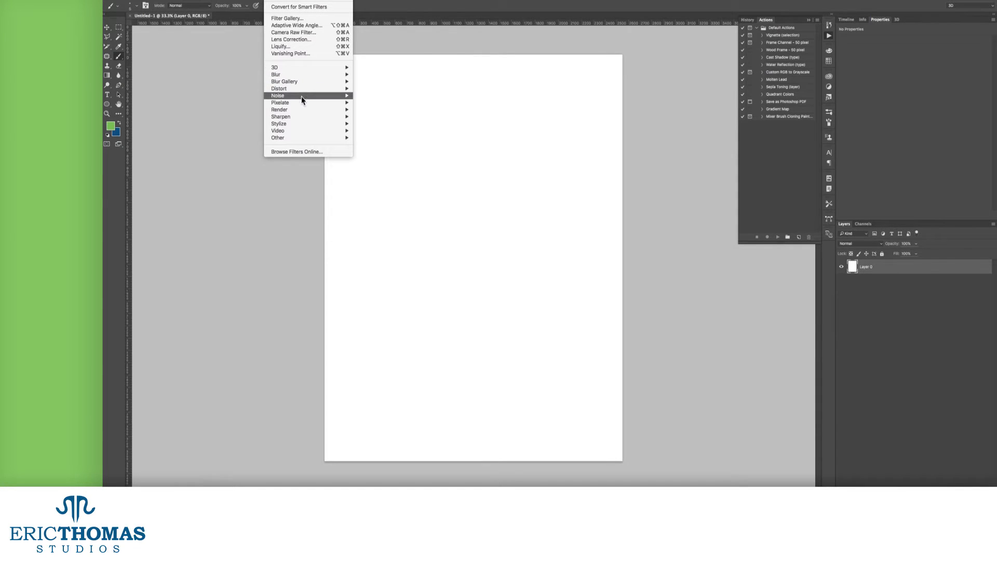
mouse_move(309, 109)
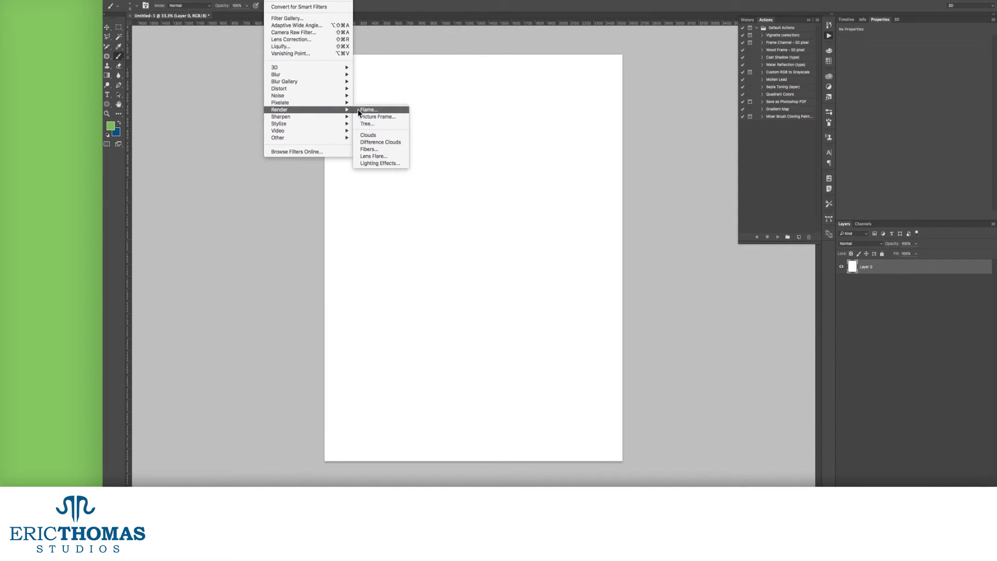
click(379, 136)
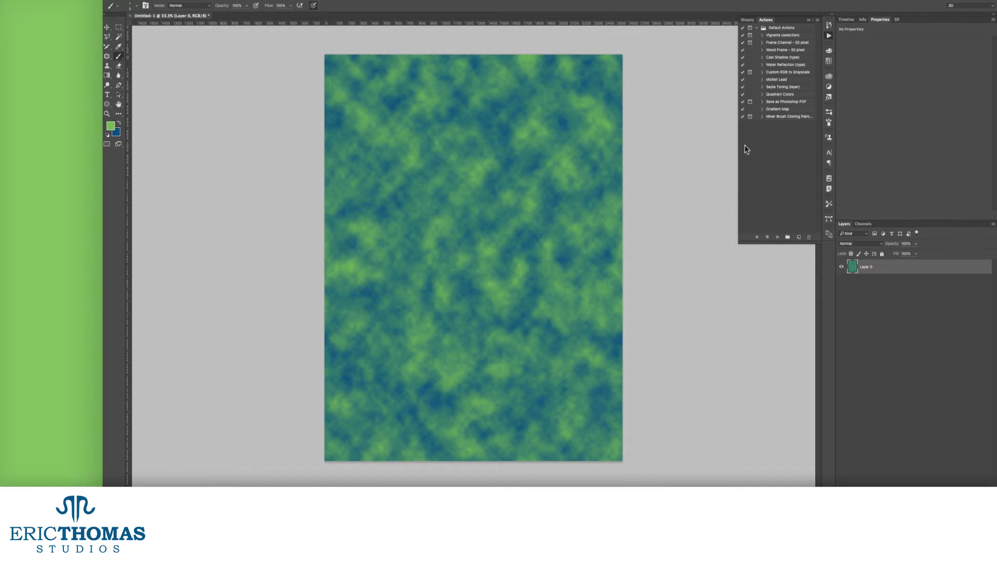
Step: Play the default Gradient Map action on the clouds and turn on dithering for its gradient
click(779, 111)
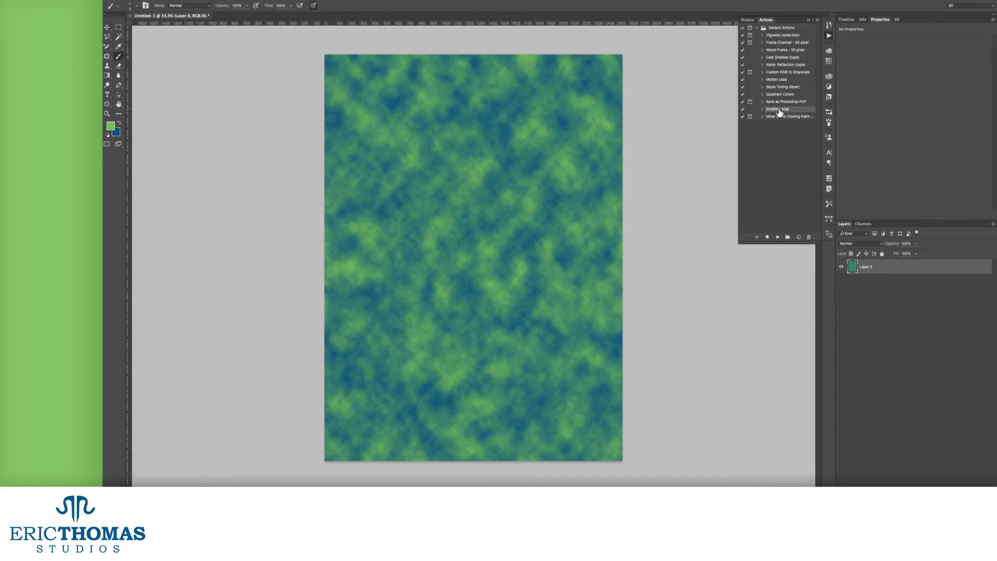
click(777, 237)
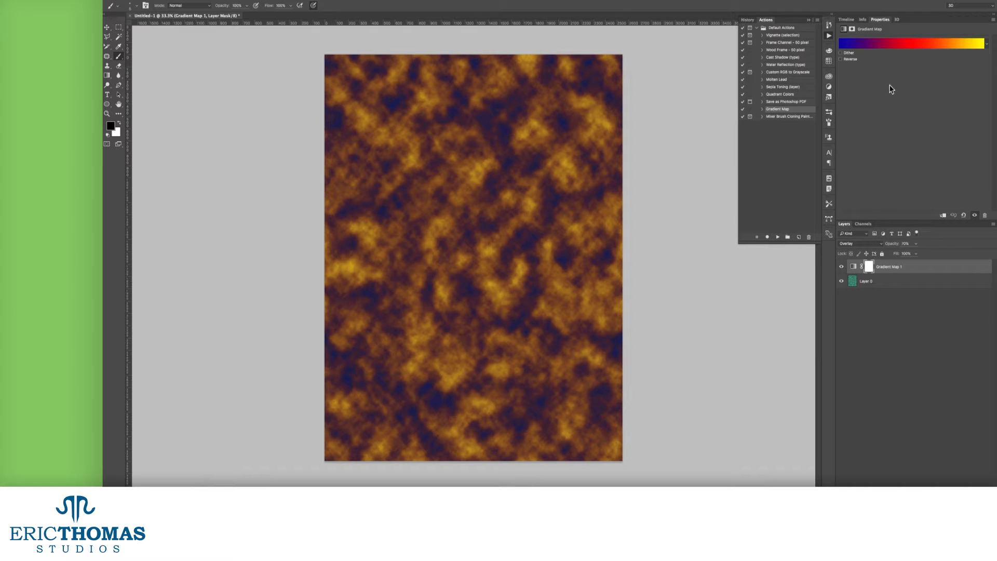
click(841, 59)
click(847, 59)
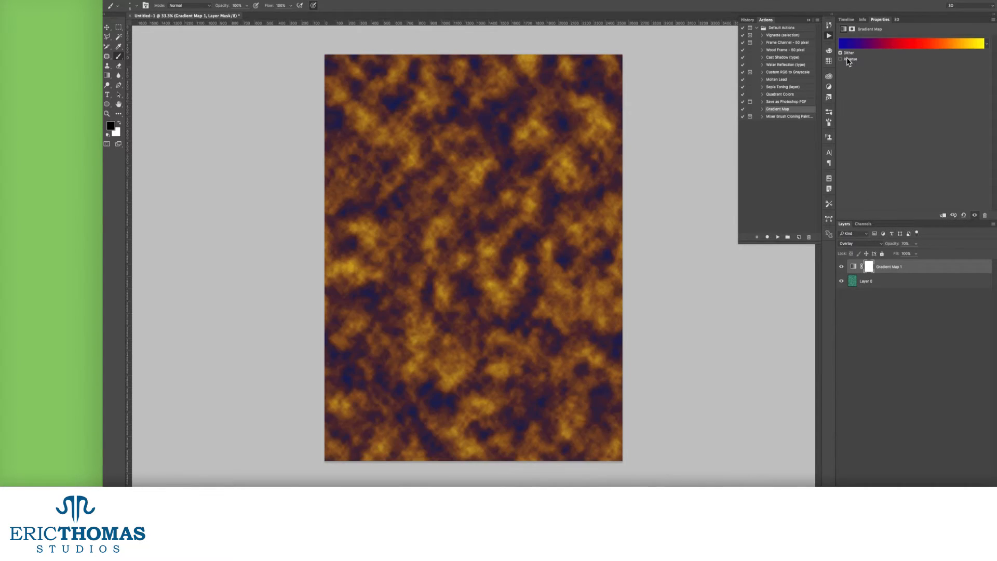
Step: Change the gradient map to the Red, Purple, Blue preset
click(874, 44)
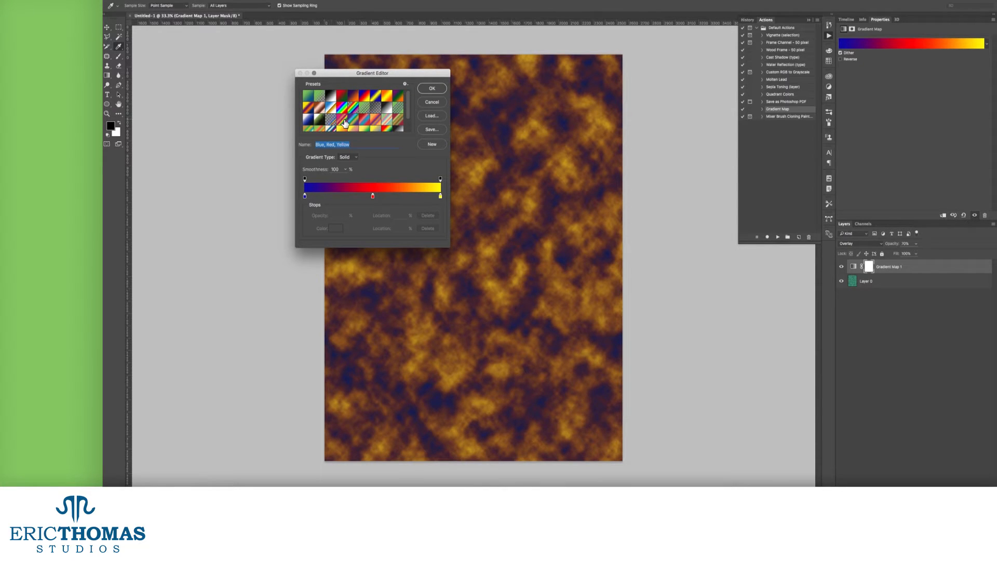
click(346, 123)
click(365, 123)
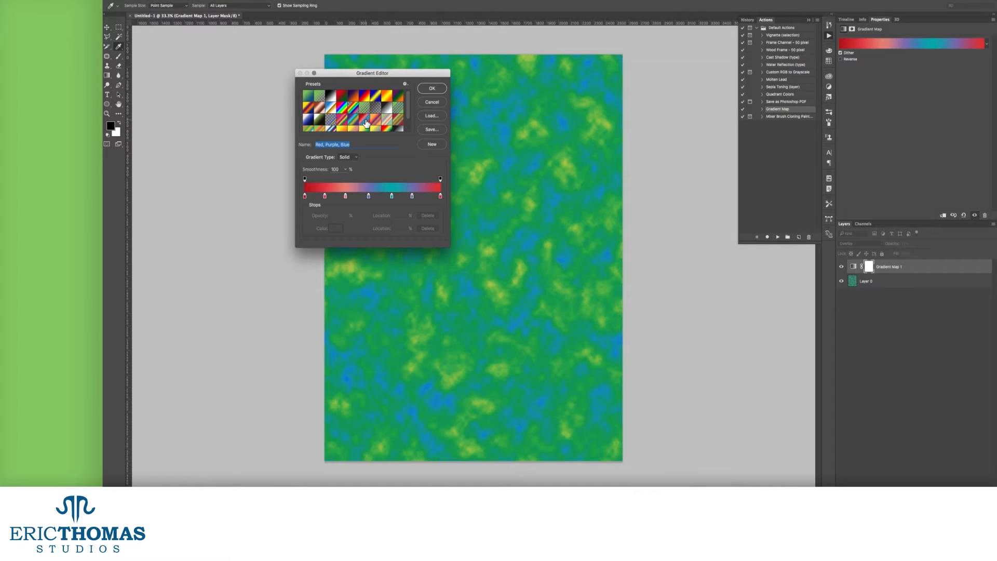
click(430, 89)
key(b)
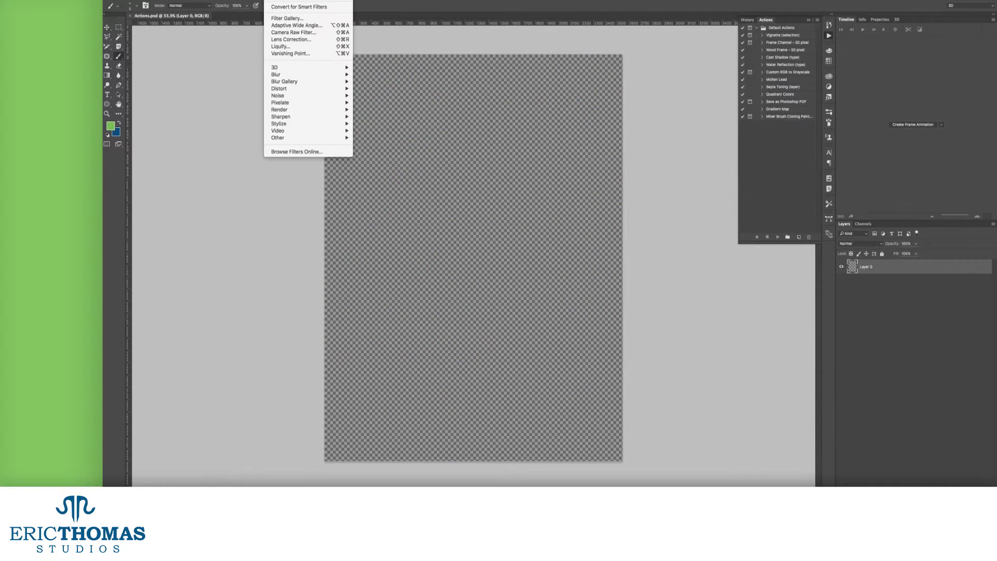
Step: Render green and blue Clouds on the empty Layer 0 of Actions.psd
mouse_move(305, 107)
click(382, 134)
Step: Load the Textures action set and play its Parchment Paper action, accepting the Texturizer settings
click(817, 20)
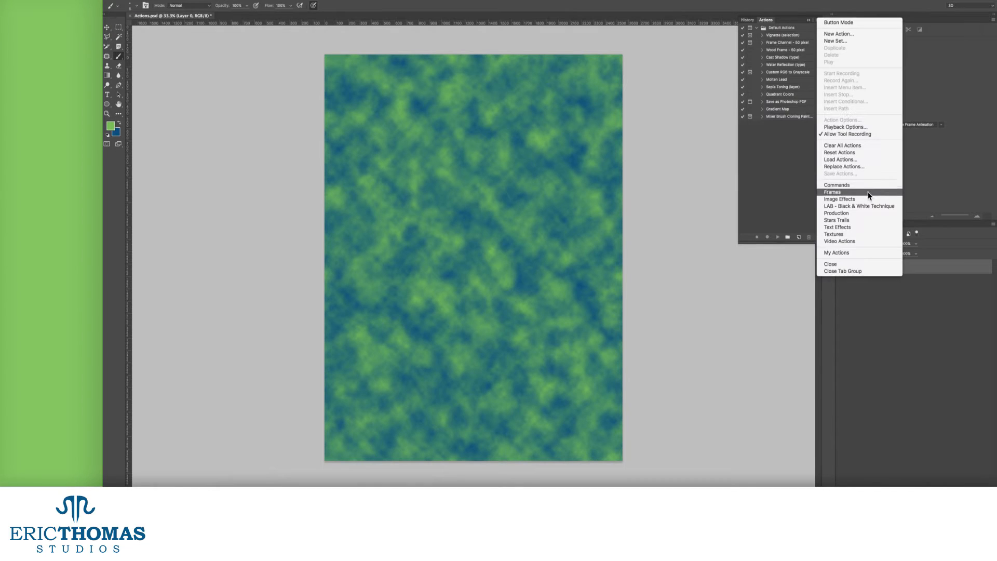
click(860, 234)
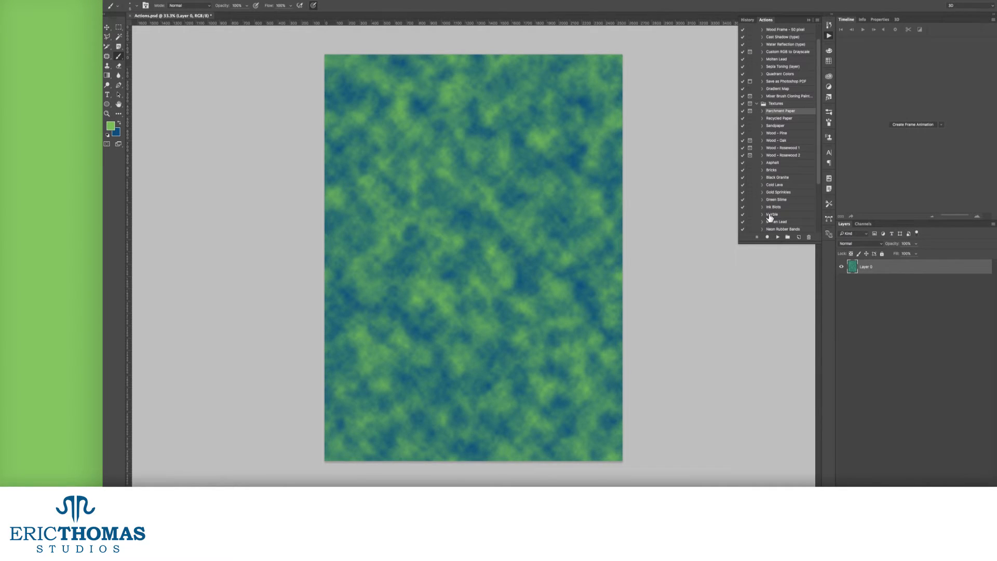
click(777, 236)
click(603, 150)
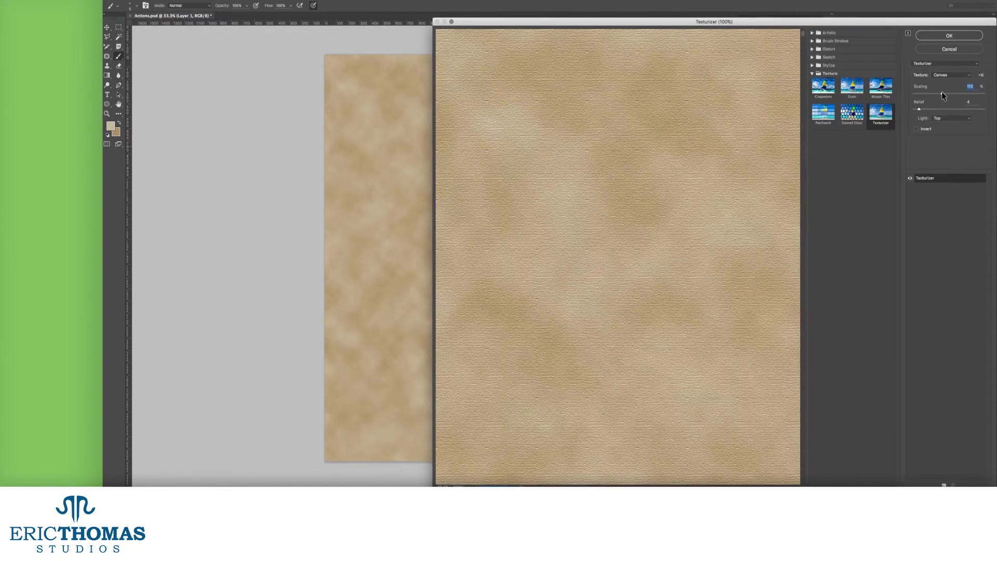
click(949, 35)
Step: Play the Bricks texture action and set the resulting layer's blending mode to Overlay
click(772, 170)
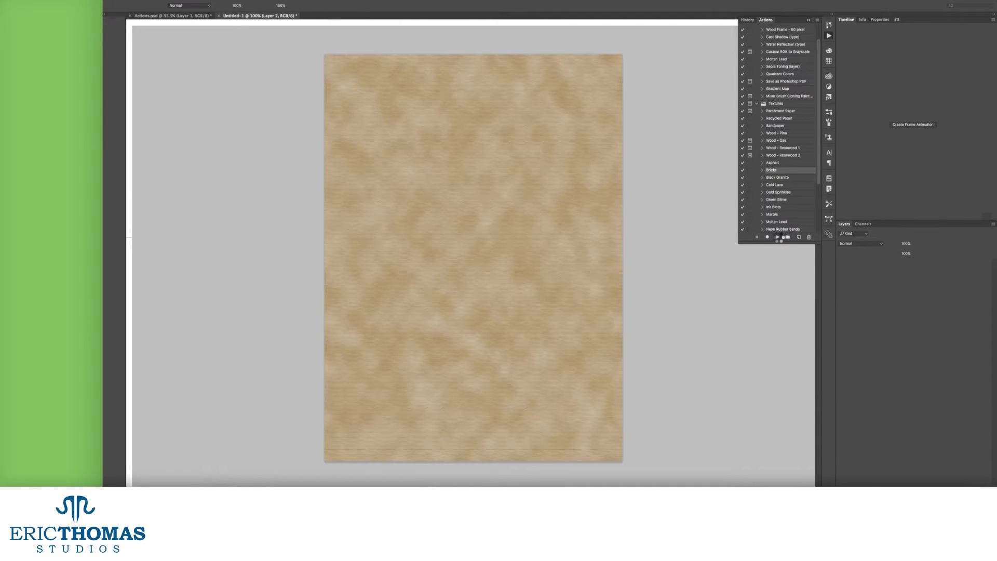
click(852, 244)
click(852, 322)
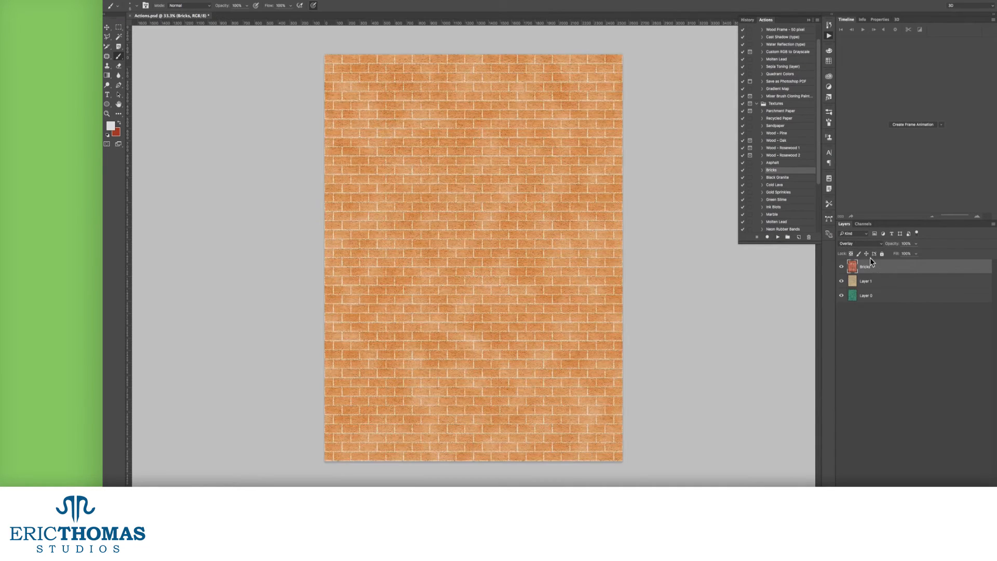
Step: Set the blending mode of the parchment layer, Layer 1, to Color
click(866, 281)
click(852, 244)
click(854, 403)
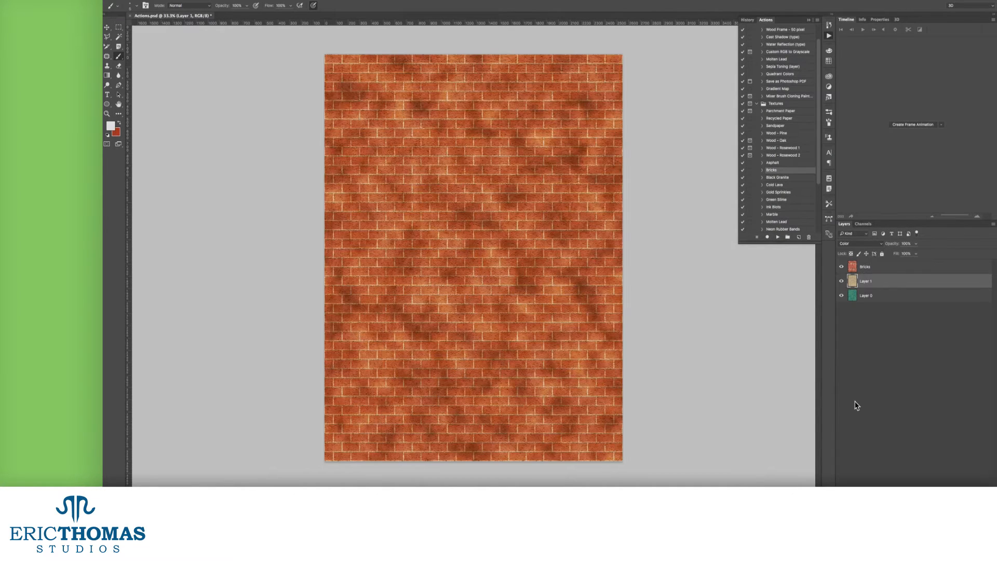
Step: Add a white-filled layer at about 43% opacity above Layer 0, and fill Layer 0 with black
click(866, 299)
click(975, 491)
key(d)
key(alt+BackSpace)
mouse_move(896, 245)
mouse_down()
mouse_move(860, 247)
mouse_move(896, 245)
mouse_up()
key(super+BackSpace)
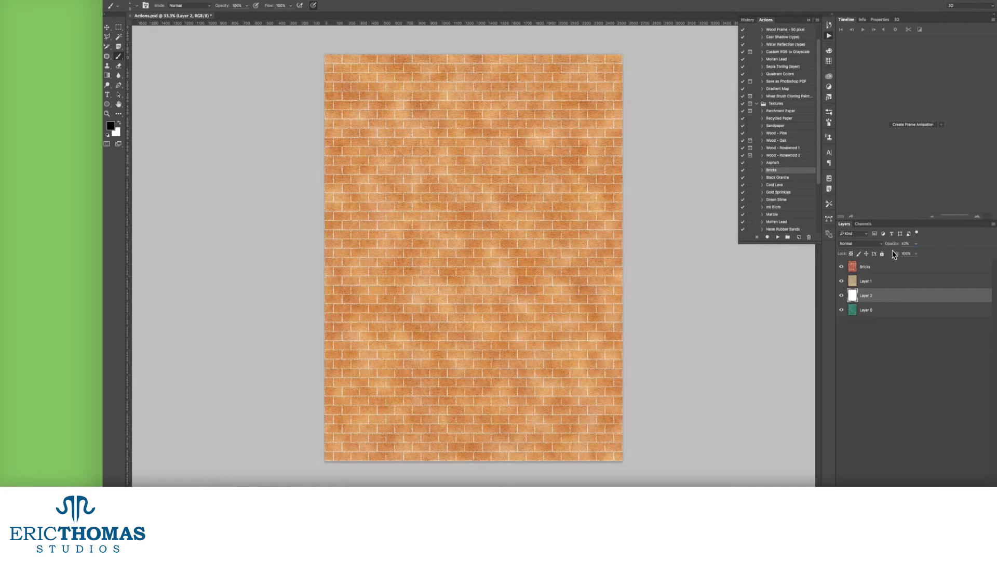
click(871, 311)
key(alt+BackSpace)
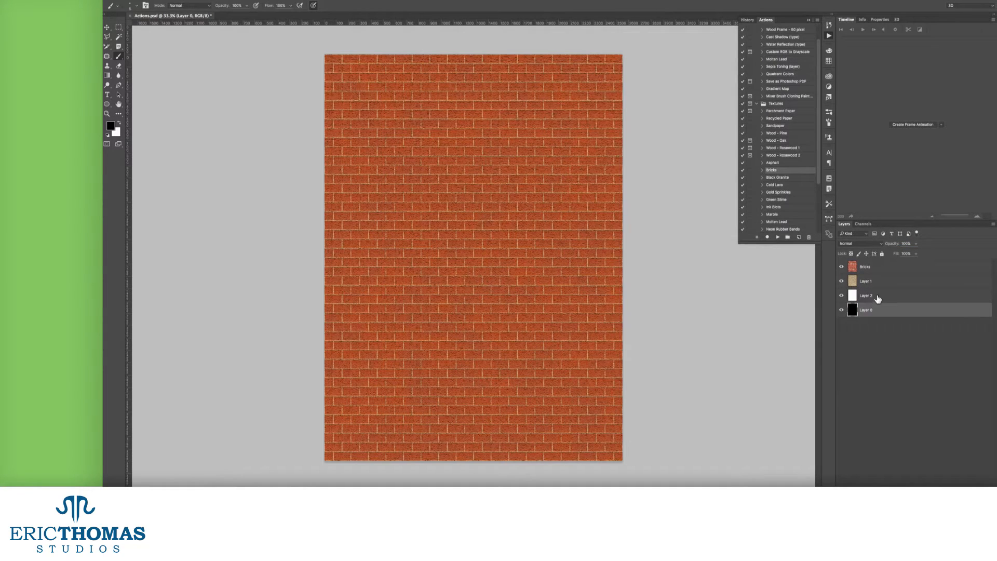
Step: Play the Ink Blots texture action above the Bricks layer and set the new layer's blending mode to Overlay
click(877, 267)
click(779, 207)
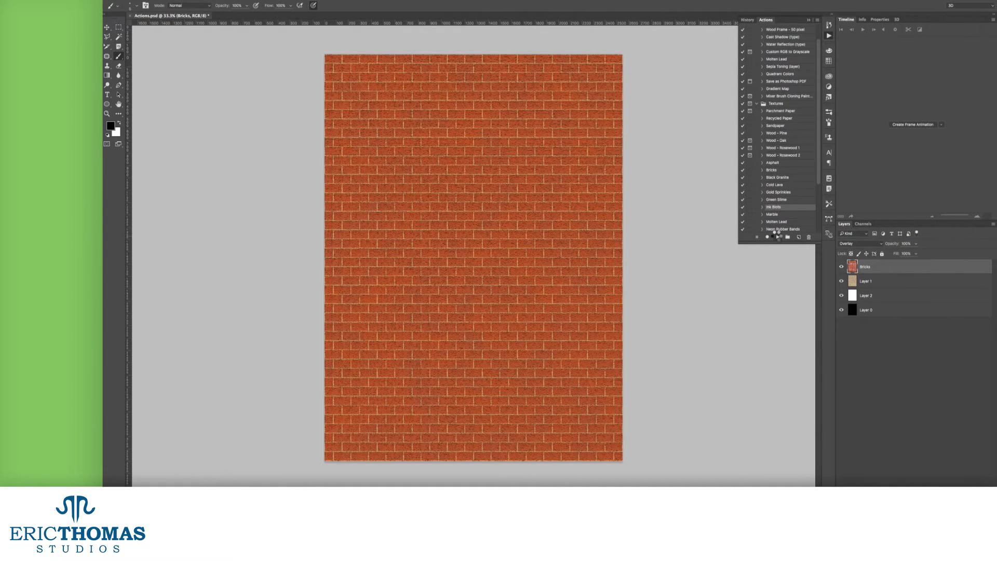
click(778, 236)
click(859, 244)
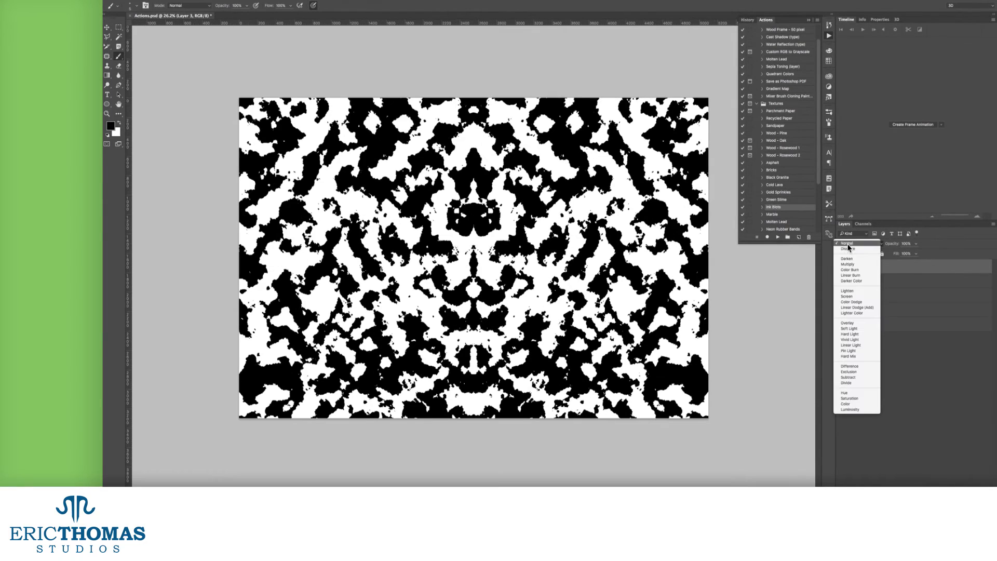
click(847, 323)
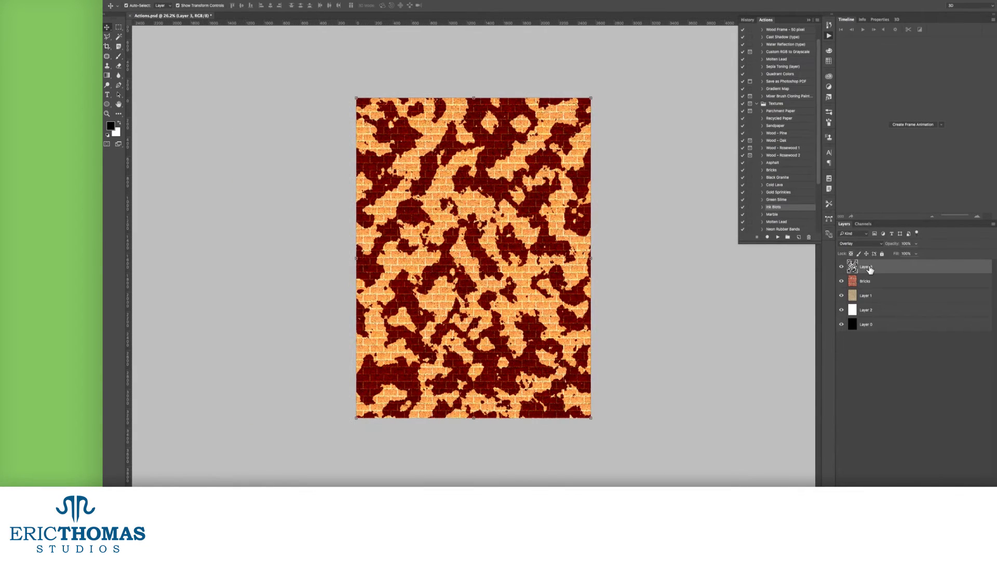
Step: Adjust the ink blots layer's opacity and switch it to a different blending mode
mouse_move(893, 243)
mouse_down()
mouse_move(856, 244)
mouse_move(892, 247)
mouse_up()
click(859, 244)
click(849, 186)
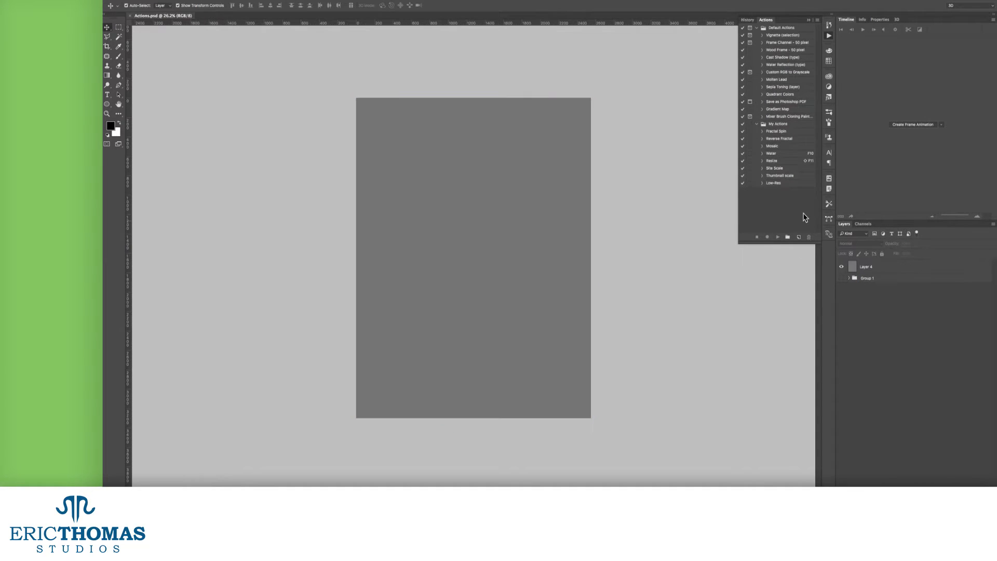
Step: Create a new action named Test Action in the My Actions set
click(798, 237)
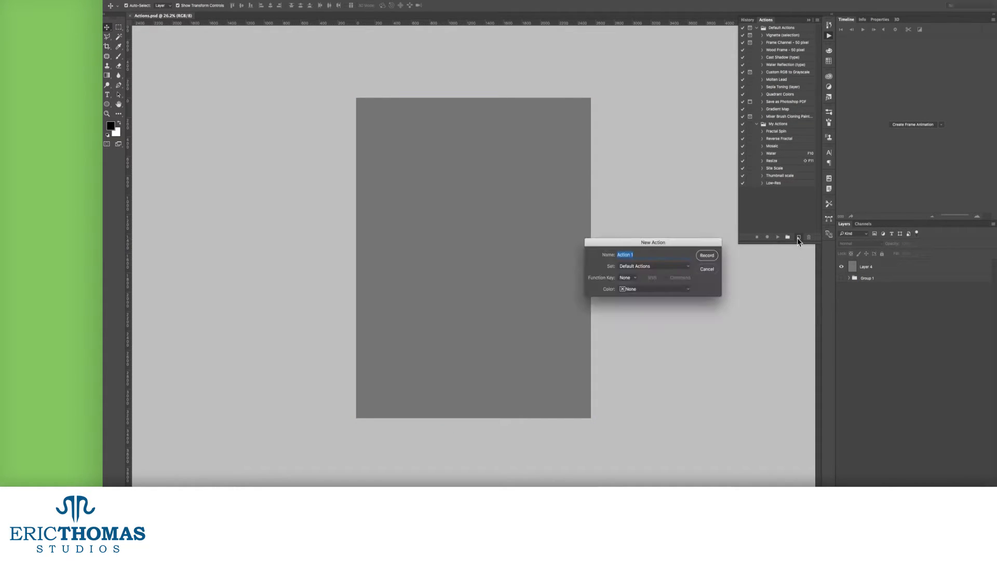
drag(680, 243, 679, 212)
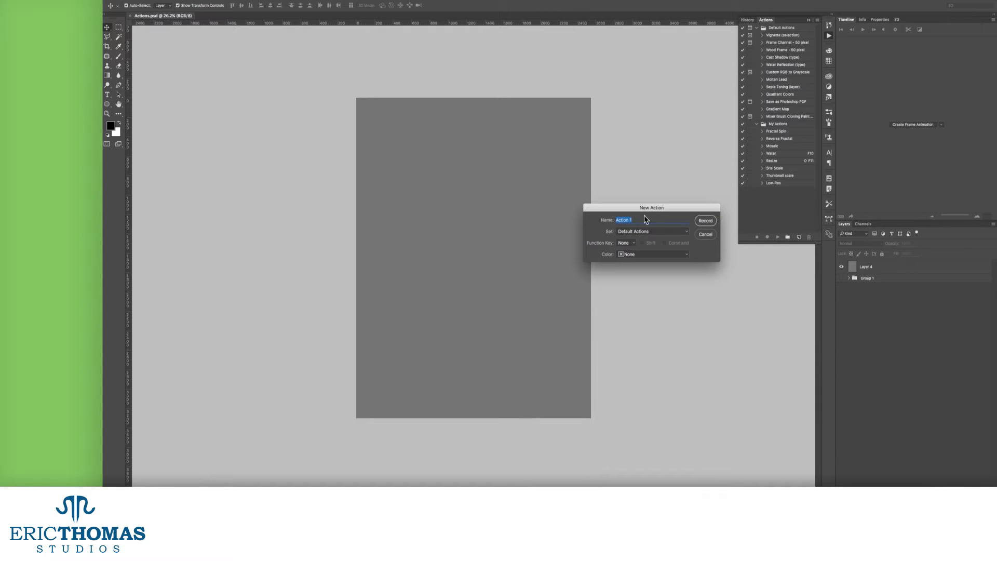
text(Test)
drag(648, 209, 647, 208)
click(636, 232)
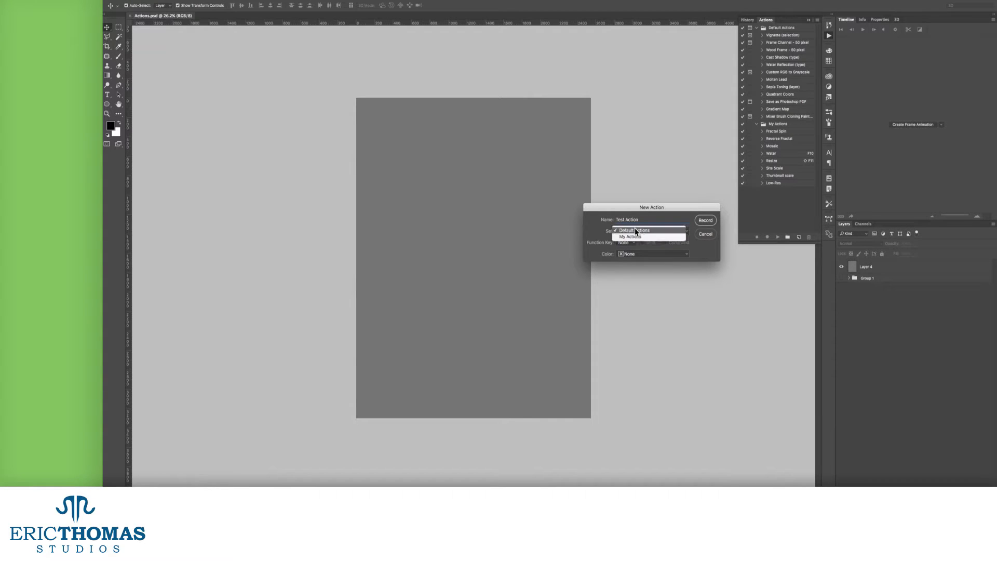
click(670, 237)
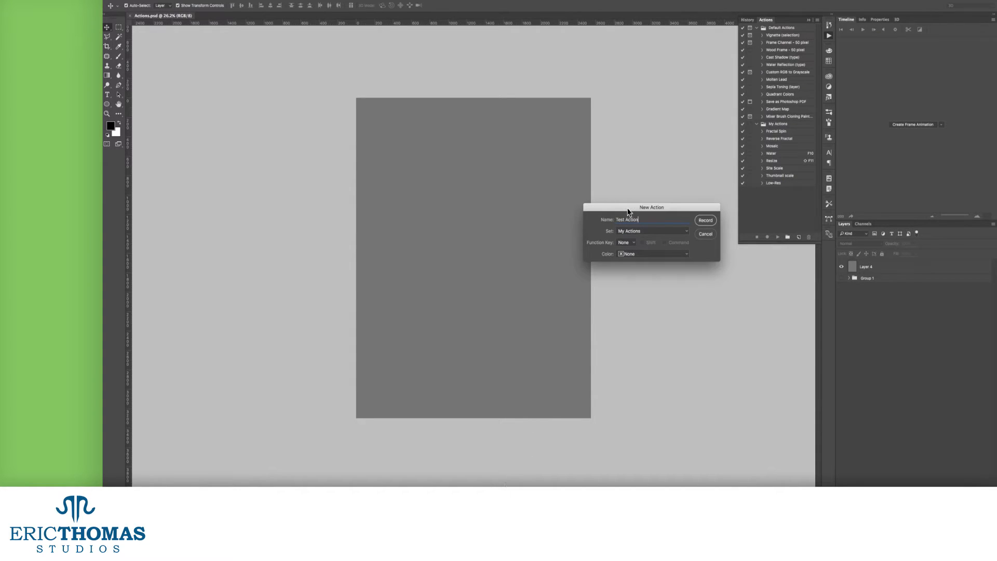
Step: Try F2 with Shift and Command as the new action's function key, and set the key back to None
click(631, 246)
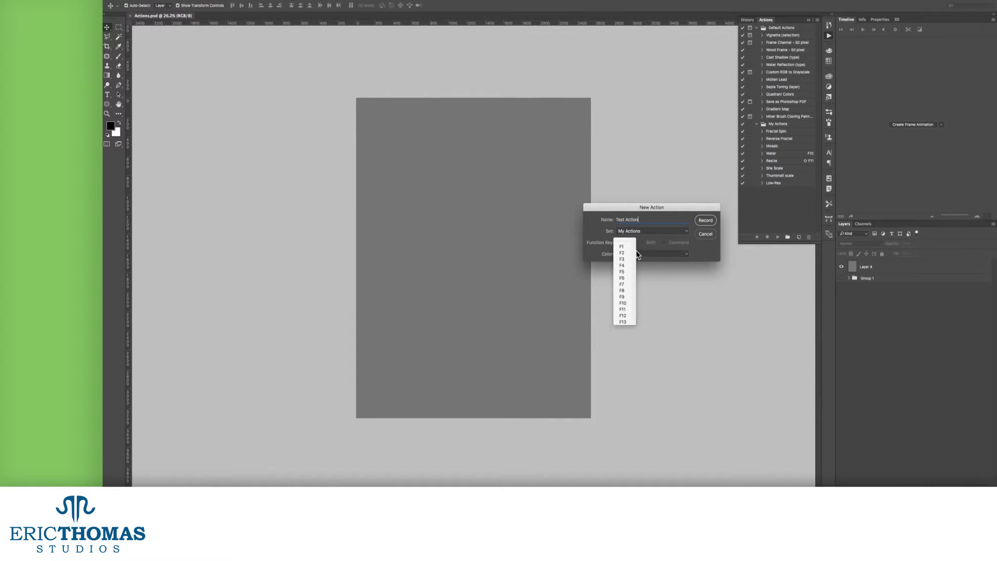
click(629, 259)
click(649, 243)
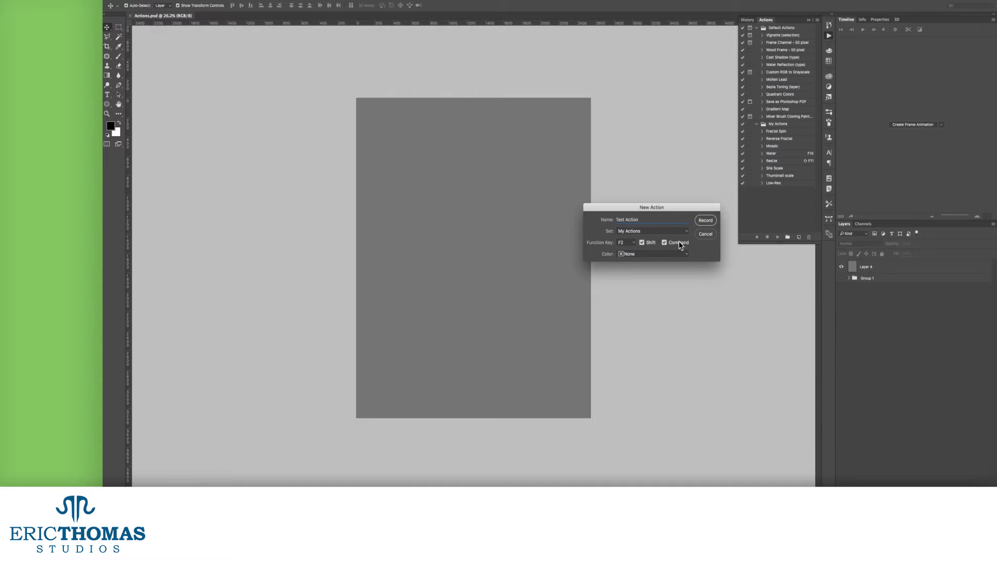
click(631, 246)
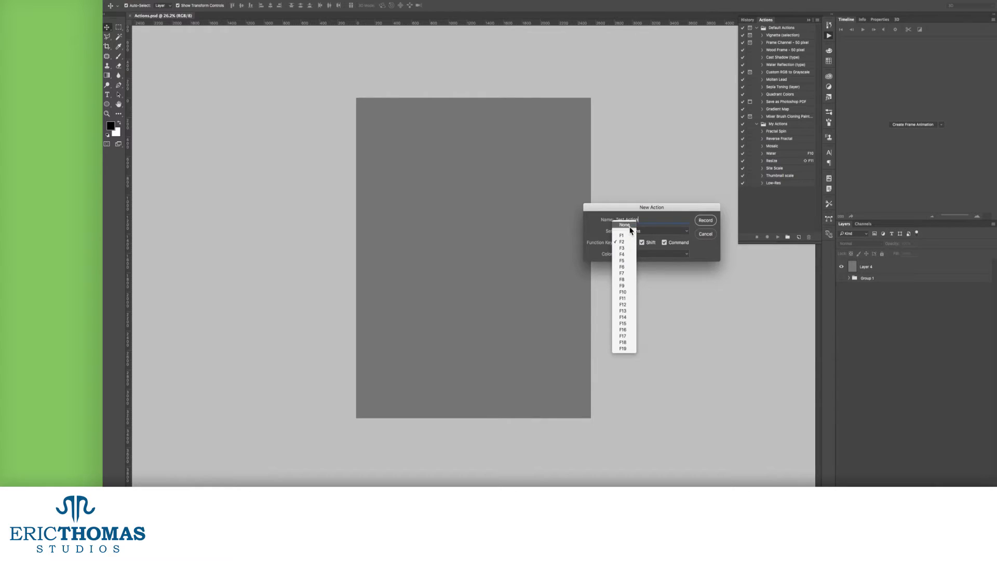
click(630, 226)
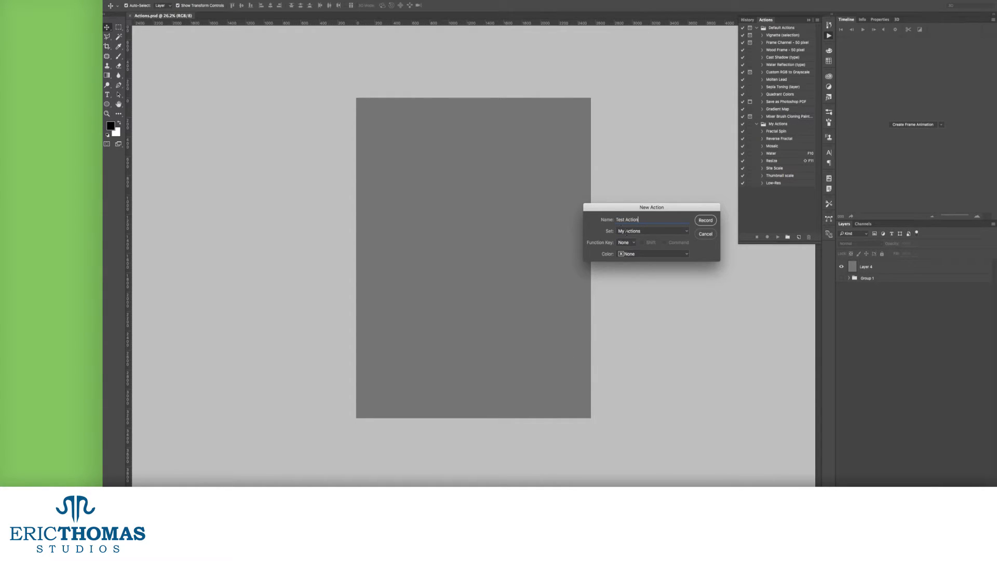
Step: Set the new action's color to Violet and start recording Test Action
click(635, 255)
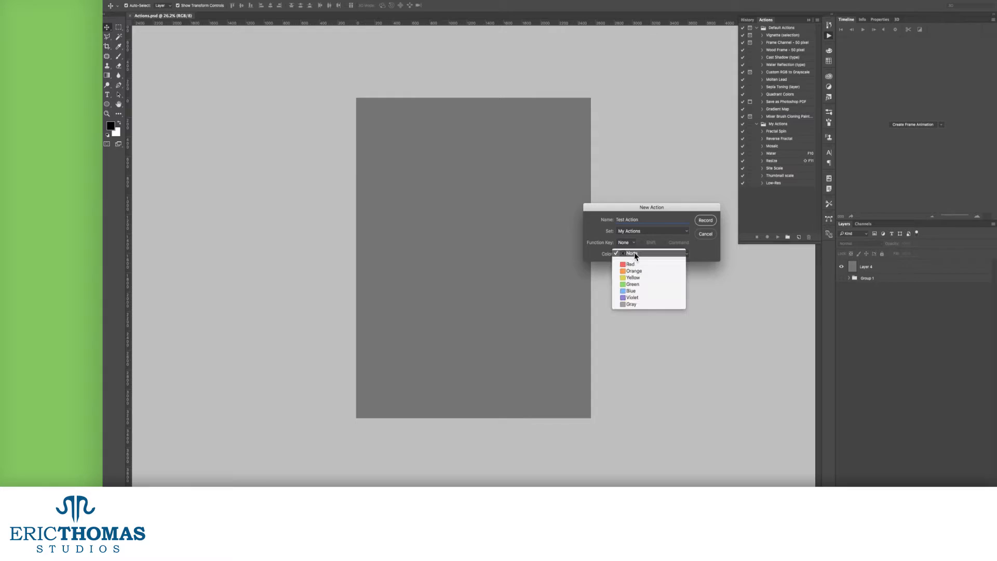
click(661, 265)
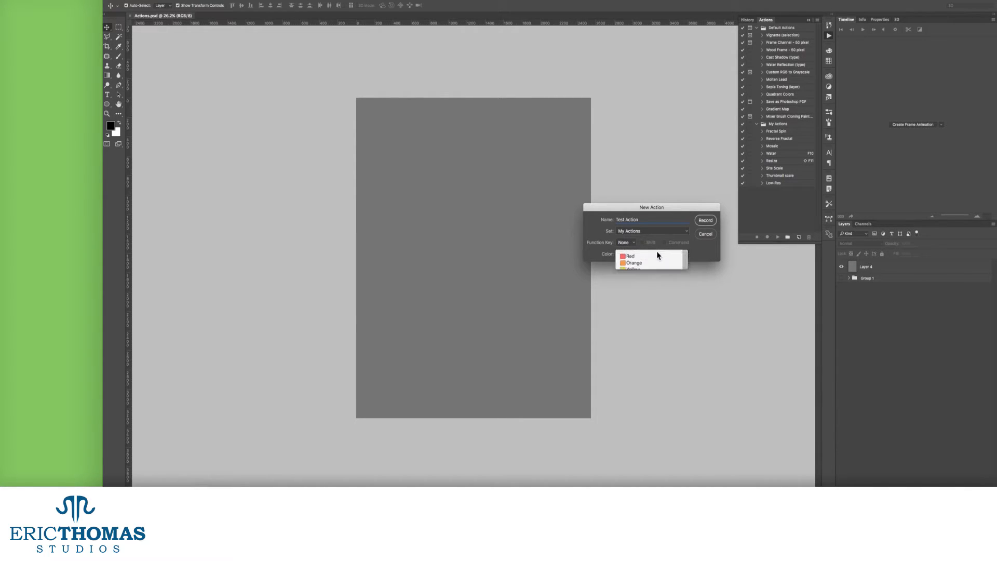
click(652, 258)
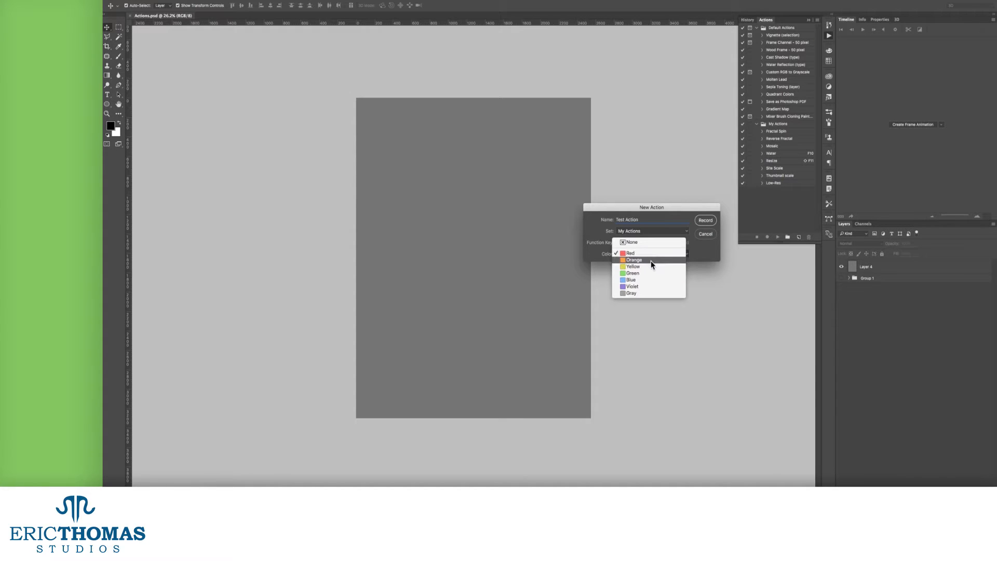
click(647, 285)
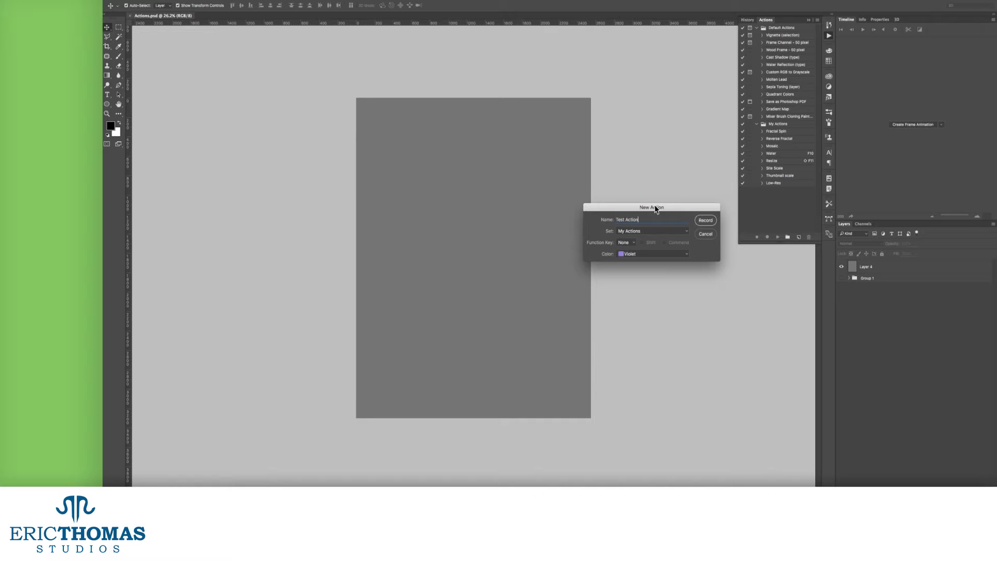
click(708, 219)
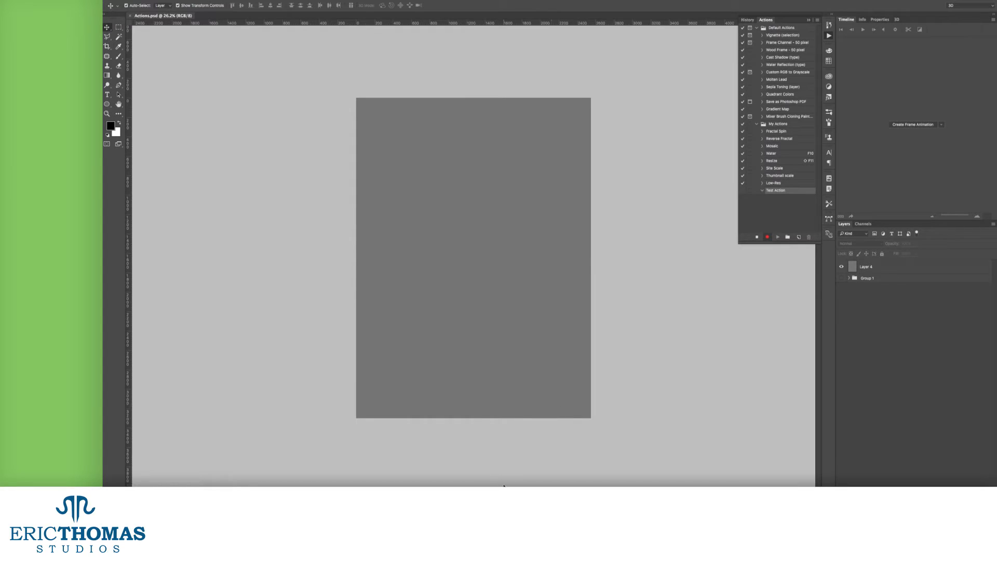
Step: Select Layer 4, resume recording Test Action, and render Clouds on the layer
click(910, 266)
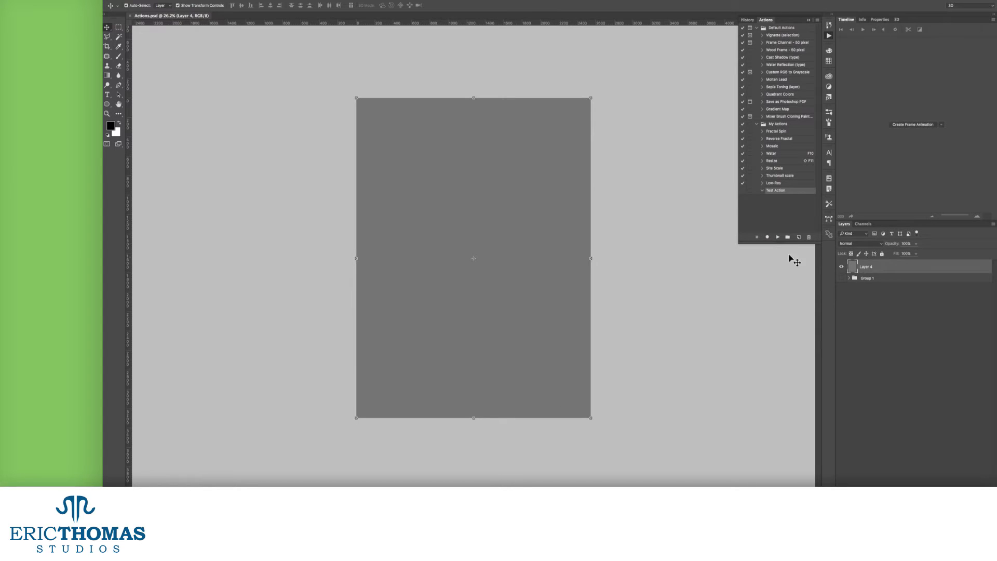
click(766, 236)
click(275, 1)
mouse_move(311, 110)
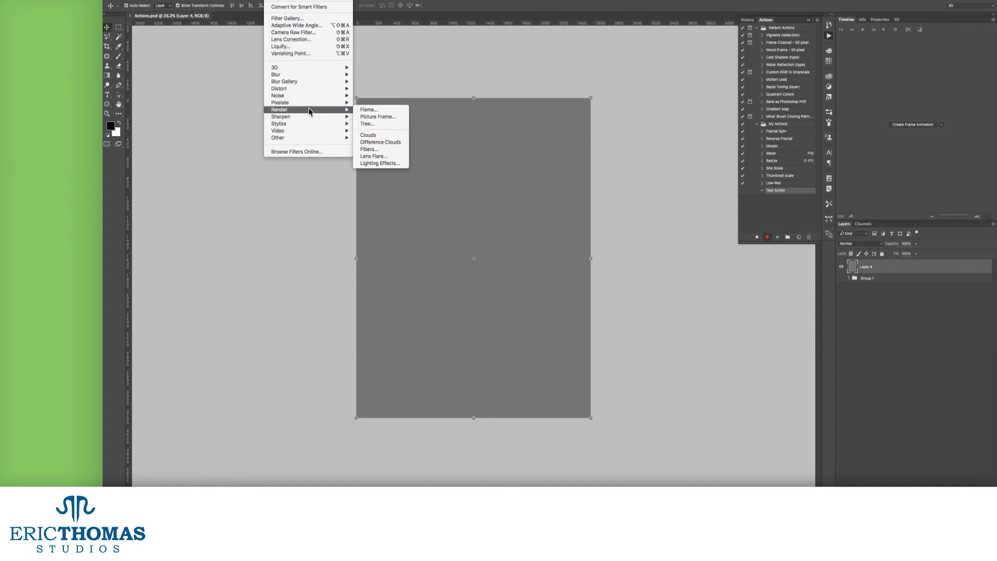
click(369, 135)
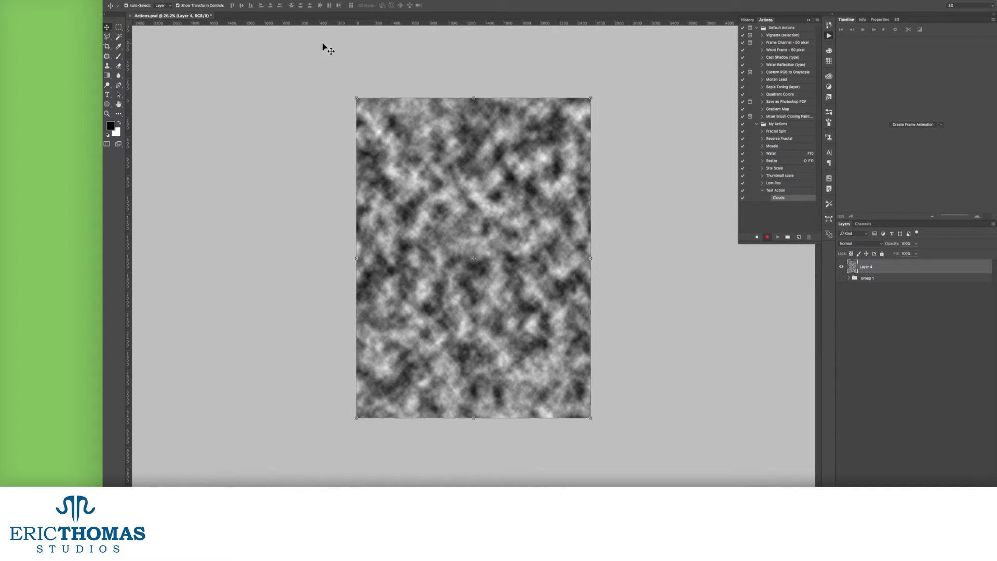
Step: Apply the Extrude filter to the clouds with the Blocks type and a random depth of 30
click(276, 1)
mouse_move(296, 89)
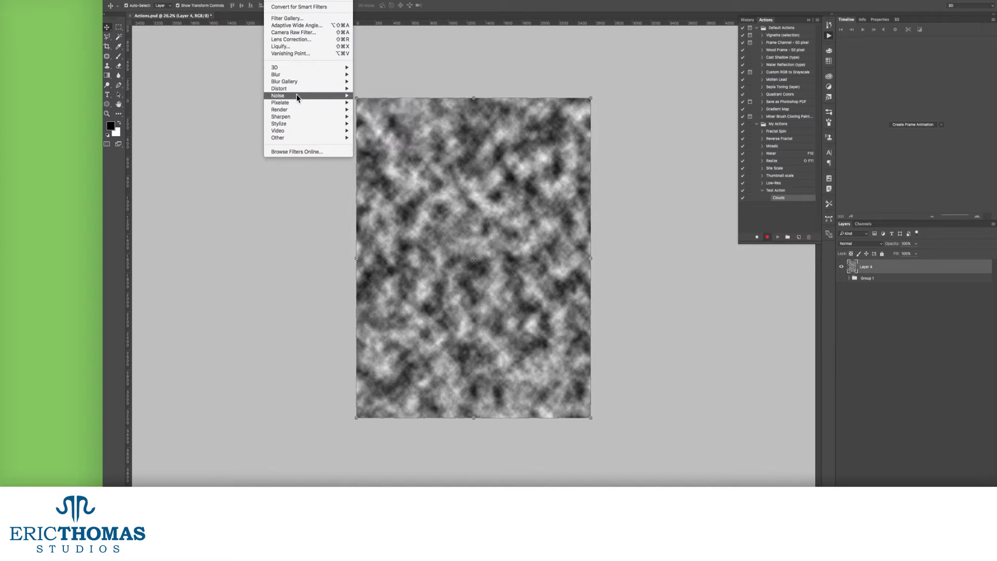
mouse_move(299, 124)
click(370, 138)
text(5)
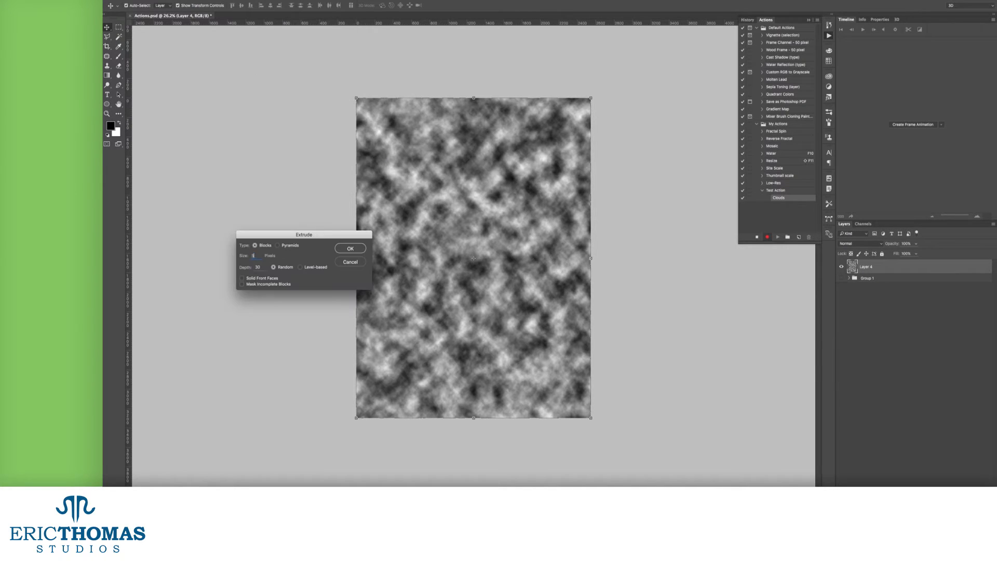
click(361, 249)
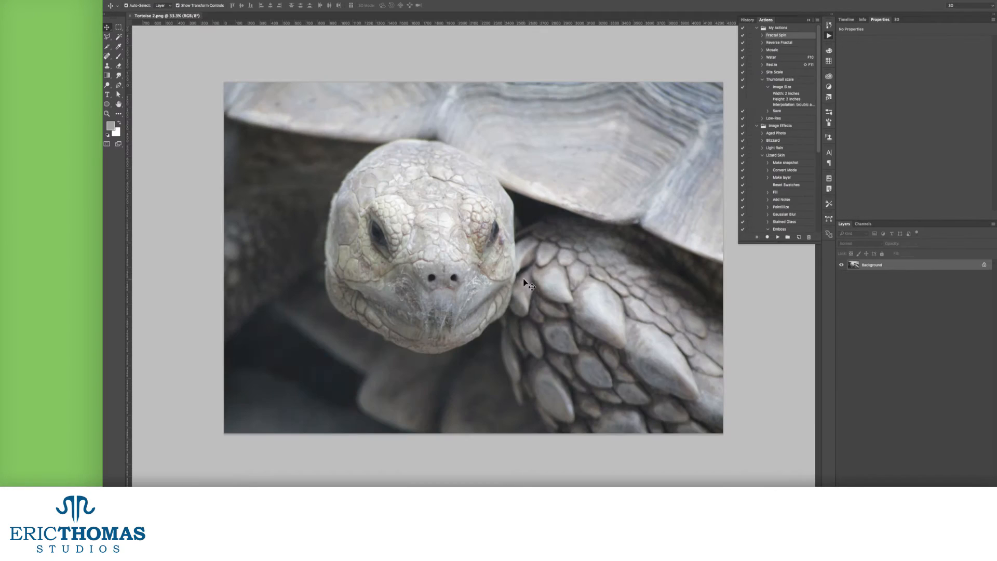
Step: Start recording a new red action named Instagram Effect in the My Actions set for the tortoise photo
click(756, 28)
click(756, 35)
click(799, 237)
text(Instag)
click(651, 254)
click(631, 262)
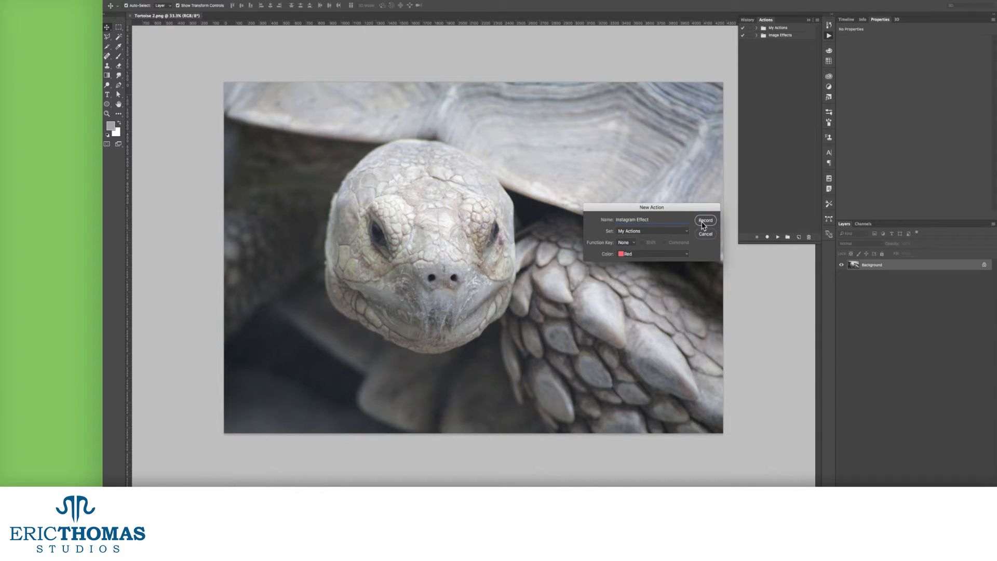
click(705, 220)
Step: Add a Curves adjustment layer with increased contrast and a Vibrance adjustment layer with vibrance raised to about +55
click(939, 481)
click(953, 386)
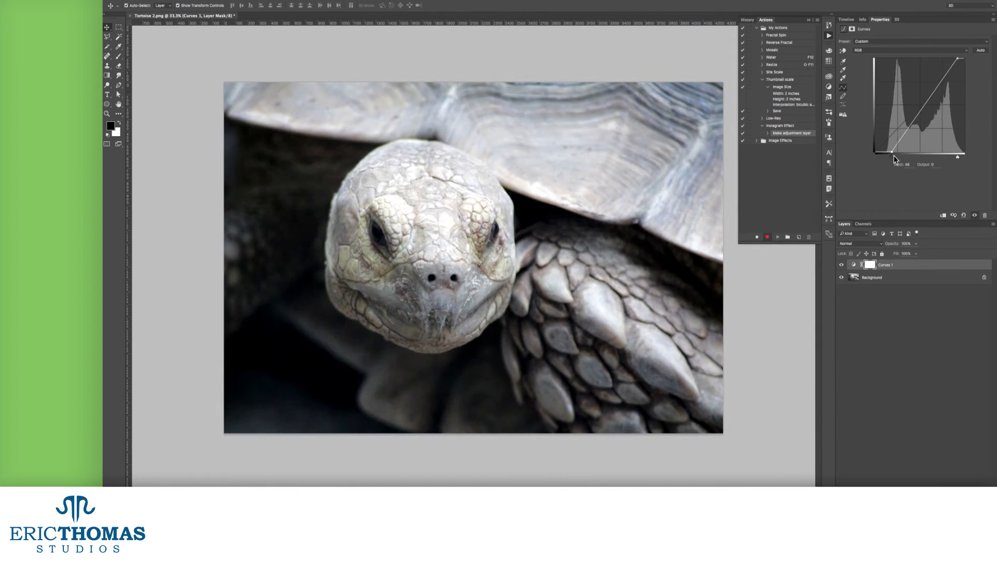
click(961, 485)
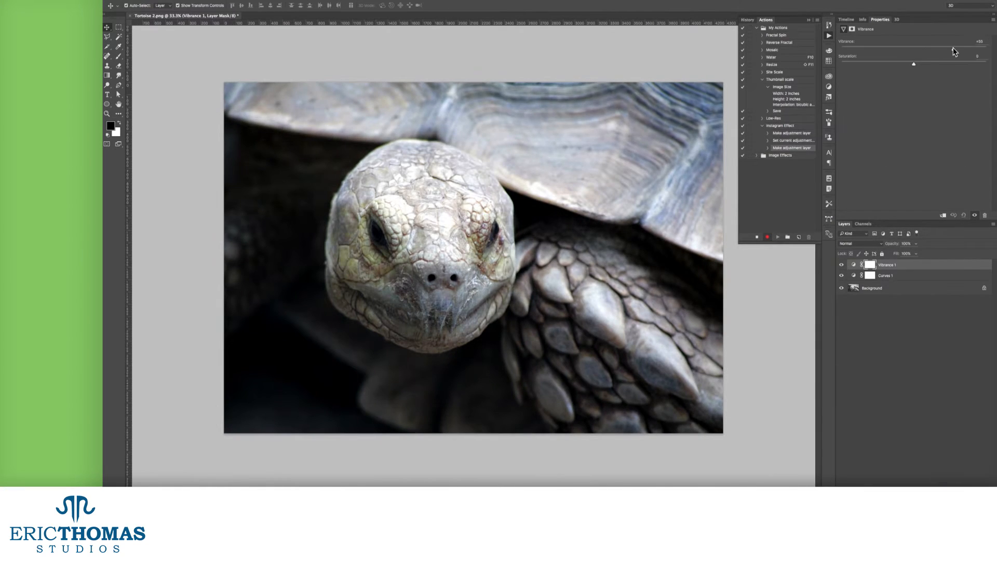
drag(922, 64, 950, 80)
Step: Add a Channel Mixer adjustment layer and fine-tune the color and constant values of its output channels
click(961, 484)
click(960, 408)
drag(913, 107, 917, 108)
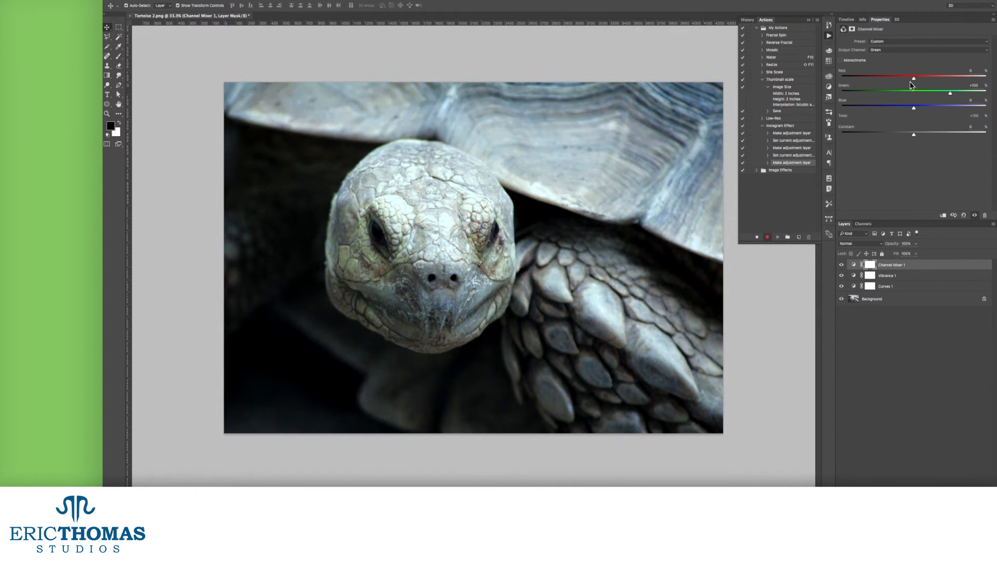
drag(950, 93, 949, 94)
drag(913, 108, 912, 109)
drag(913, 134, 911, 137)
mouse_move(913, 78)
mouse_down()
mouse_move(946, 108)
mouse_move(909, 92)
mouse_up()
click(927, 49)
click(926, 57)
drag(913, 79, 919, 79)
drag(914, 134, 910, 135)
Step: Change the blending mode and opacity of the Channel Mixer layer
click(859, 243)
click(850, 402)
drag(891, 245, 882, 245)
click(860, 243)
click(859, 162)
Step: Add a new layer filled with default-color Clouds and set its blending mode to Soft Light
key(alt+shift+super+n)
key(d)
click(271, 1)
mouse_move(283, 108)
click(397, 135)
click(850, 244)
click(850, 328)
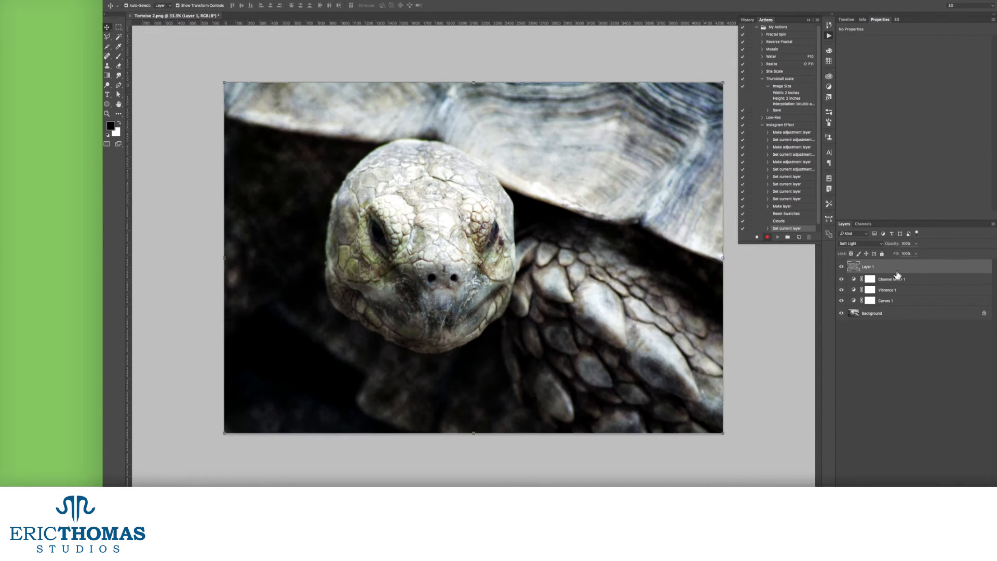
Step: Try a duplicate of the clouds layer with other blending modes and inverted colors, and delete the copy
key(super+j)
click(860, 243)
click(854, 318)
key(super+z)
click(863, 244)
click(860, 263)
key(super+i)
key(BackSpace)
Step: Stop recording and delete the unneeded recorded steps from the Instagram Effect action
click(756, 237)
click(792, 213)
super+click(797, 220)
super+click(794, 206)
super+click(792, 199)
click(808, 237)
click(589, 178)
Step: Delete all layers above the Background and play the Instagram Effect action on the tortoise photo
click(784, 118)
shift+click(886, 301)
key(BackSpace)
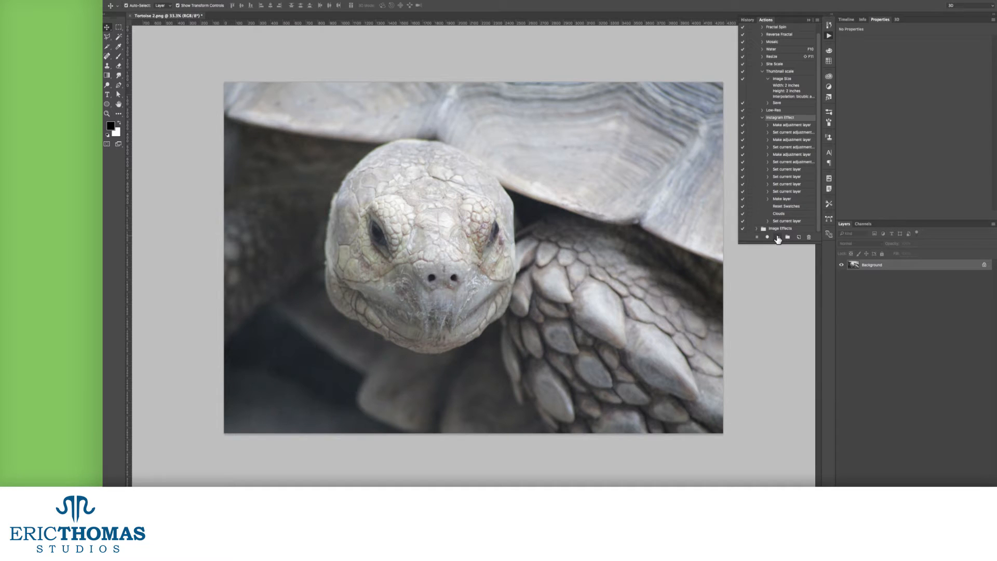
click(777, 237)
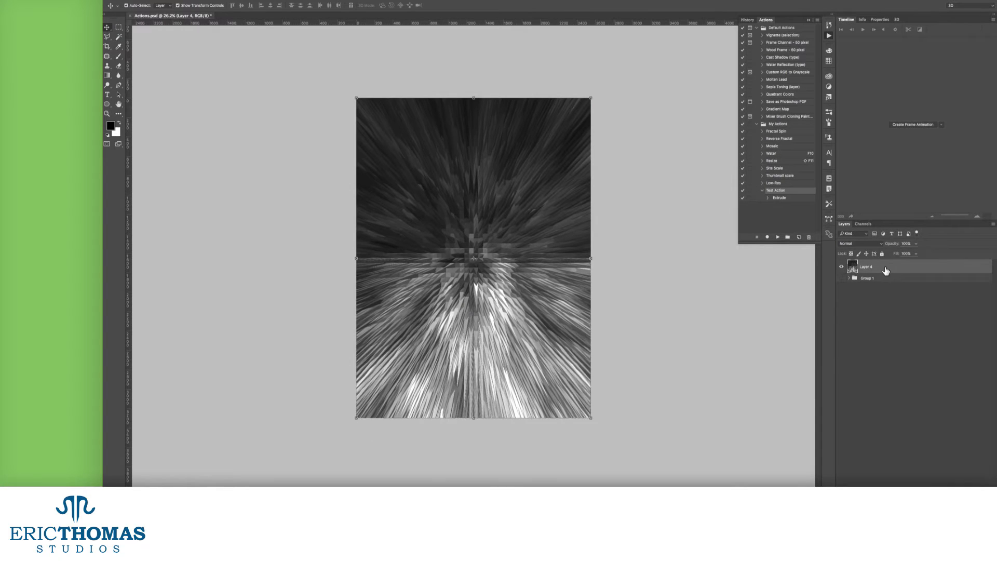
Step: Delete Test Action and display the actions in Button Mode
click(808, 239)
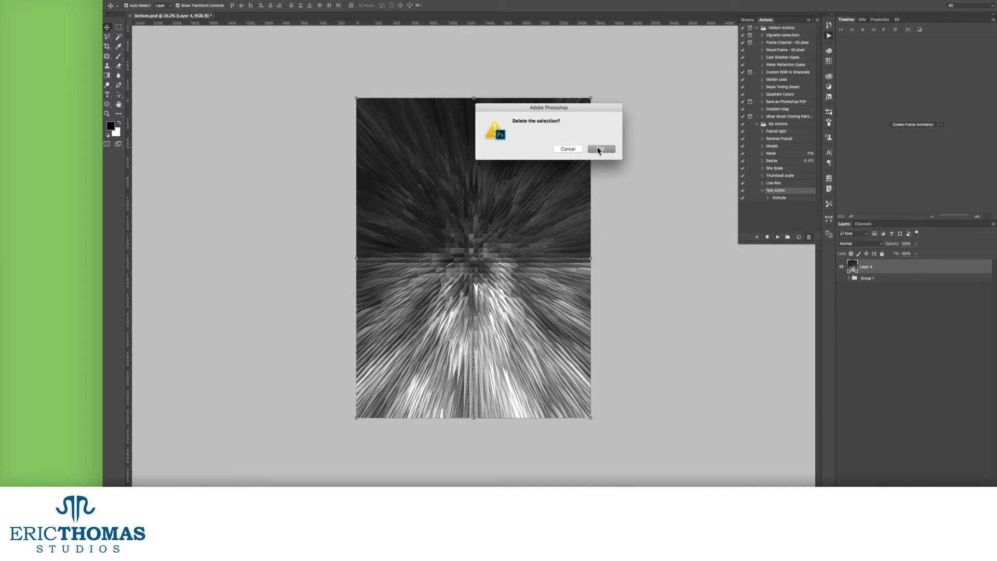
click(598, 150)
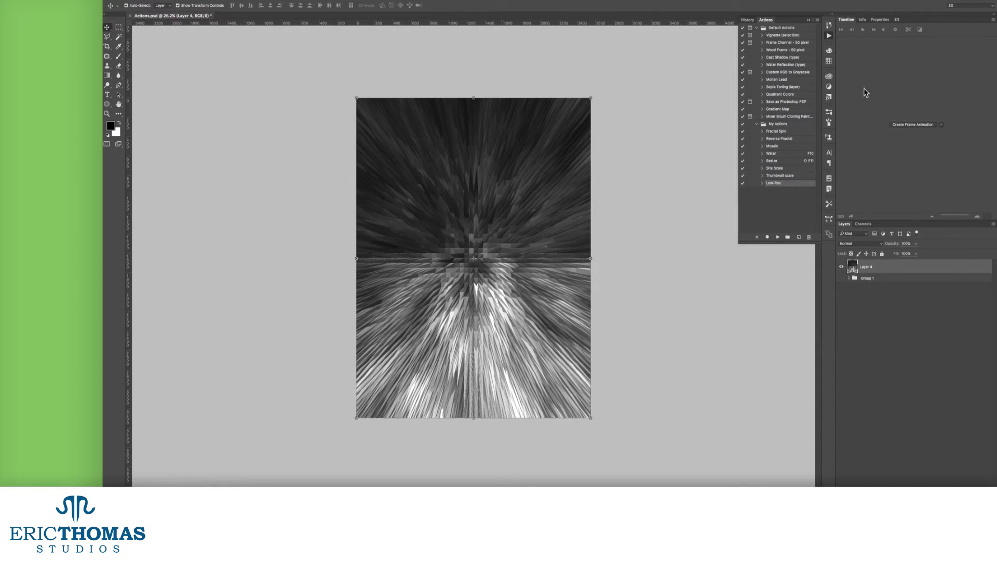
click(816, 20)
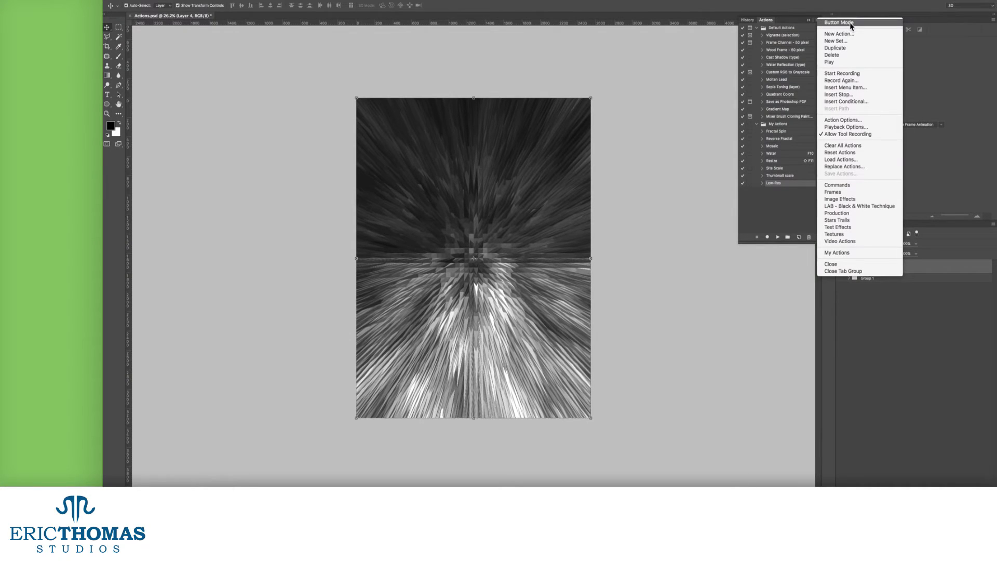
click(838, 23)
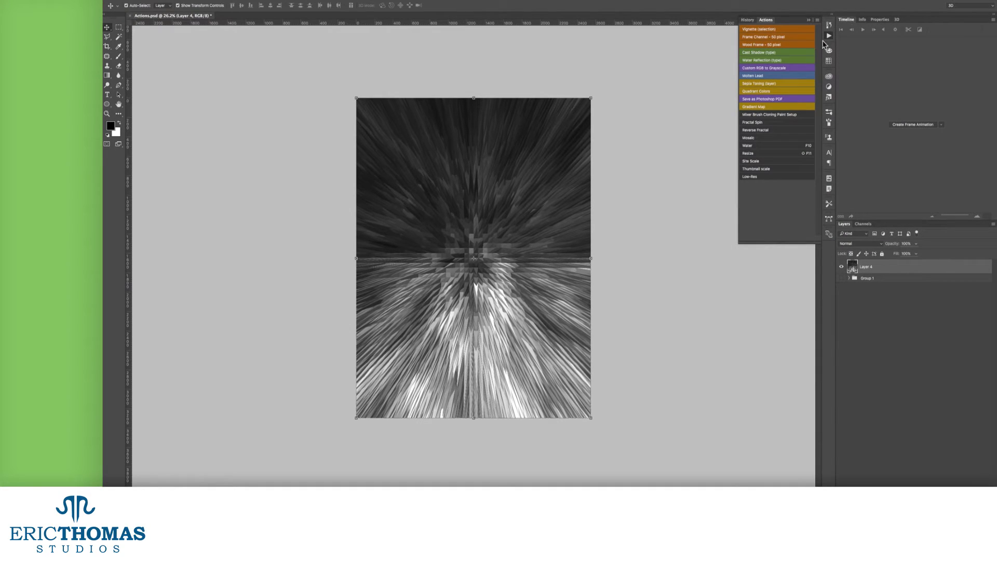
Step: Run the Vignette (selection) action past its unavailable command, and turn Button Mode off
click(788, 30)
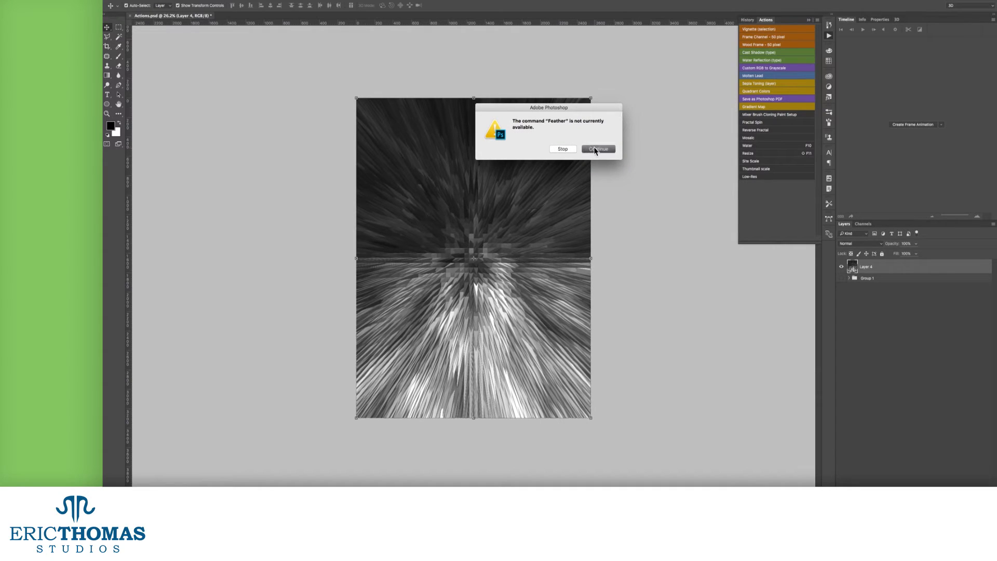
click(597, 149)
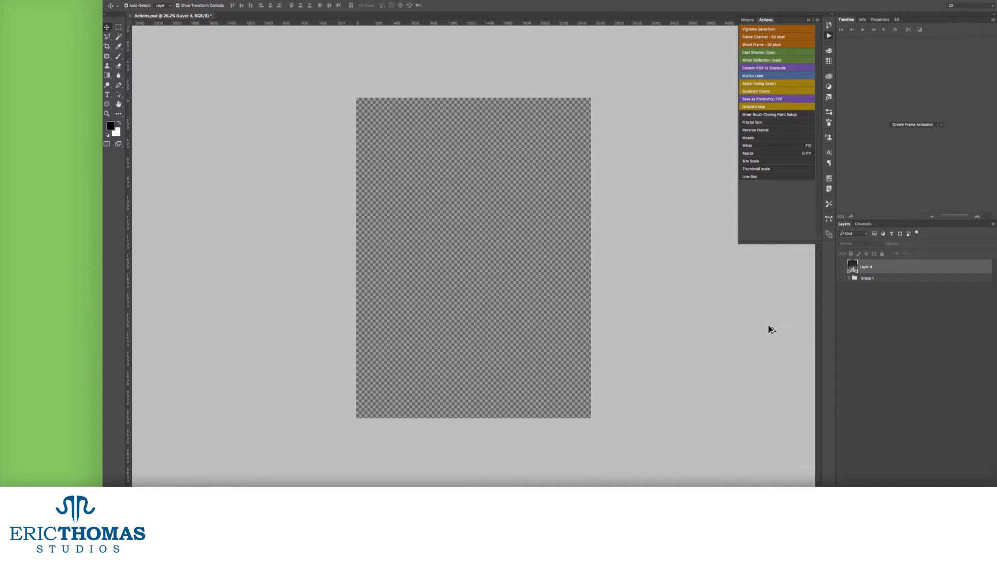
click(817, 20)
click(828, 25)
click(817, 20)
click(826, 36)
click(706, 239)
click(817, 19)
click(825, 40)
click(709, 239)
Step: Duplicate the Low-Res action and delete the copy
click(774, 183)
click(817, 22)
click(826, 51)
click(817, 21)
click(832, 56)
click(601, 150)
Step: Play the Fractal Spin action on Layer 4
click(776, 131)
click(818, 21)
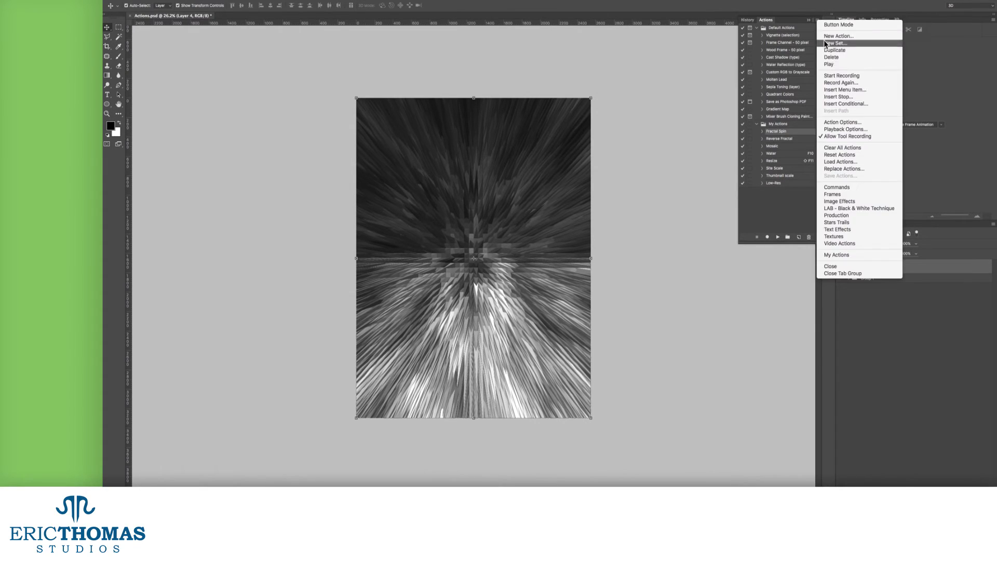
click(827, 65)
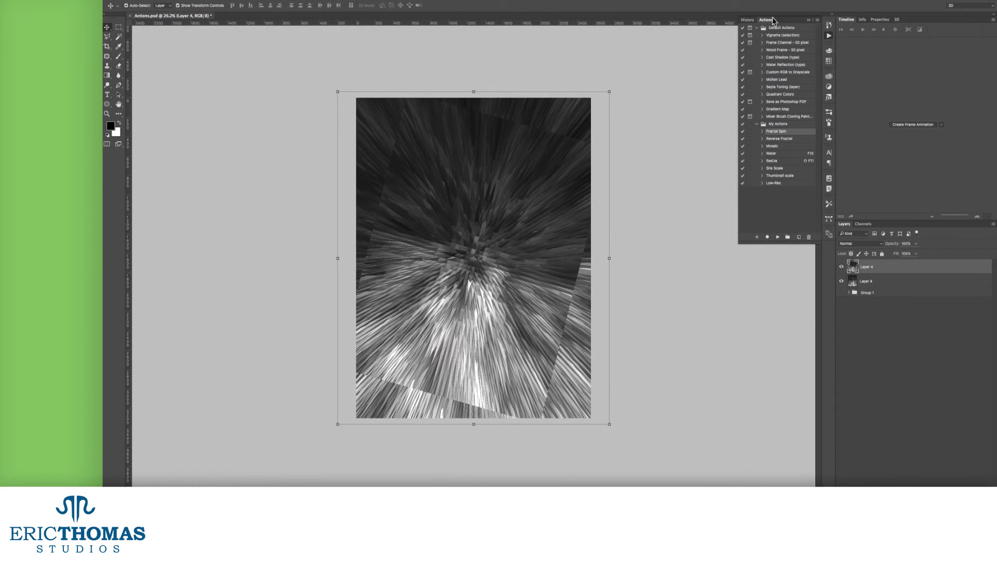
click(818, 23)
click(788, 201)
click(816, 20)
click(798, 36)
Step: Duplicate the Fractal Spin action in the My Actions set
click(780, 133)
click(816, 20)
click(837, 47)
click(817, 20)
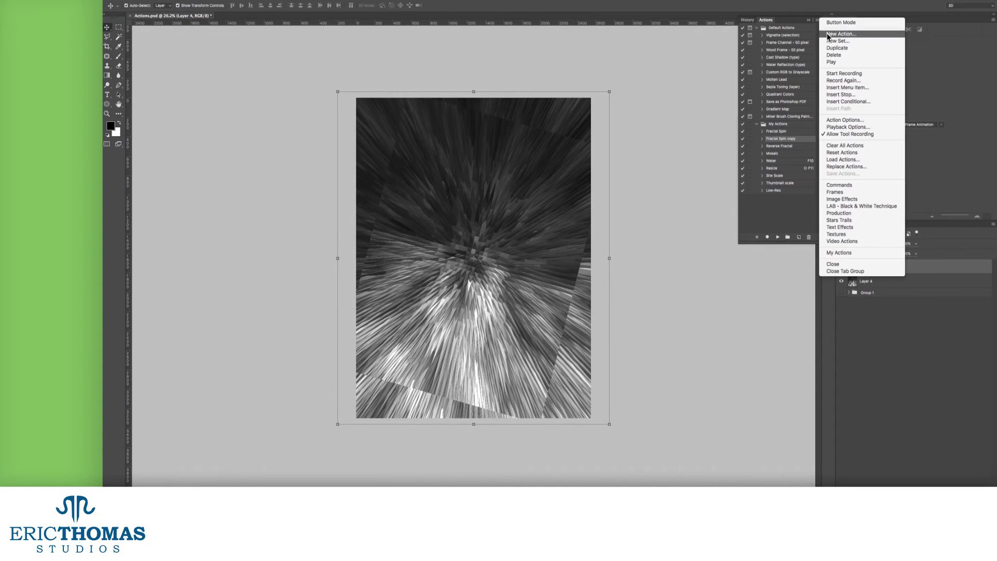
Step: Record an additional Twirl filter with an adjusted angle into the Fractal Spin copy action, and end the recording
click(842, 73)
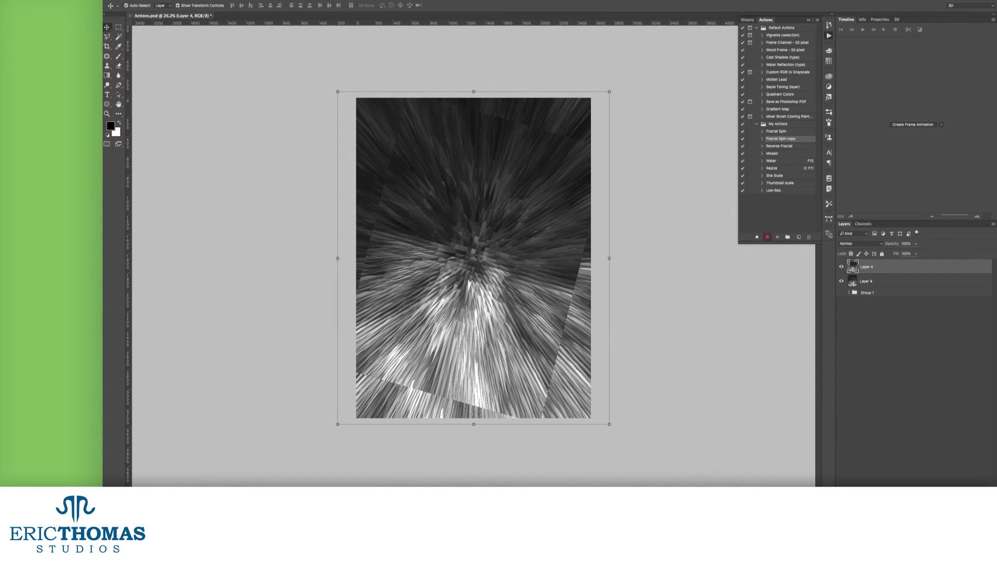
click(275, 1)
mouse_move(305, 89)
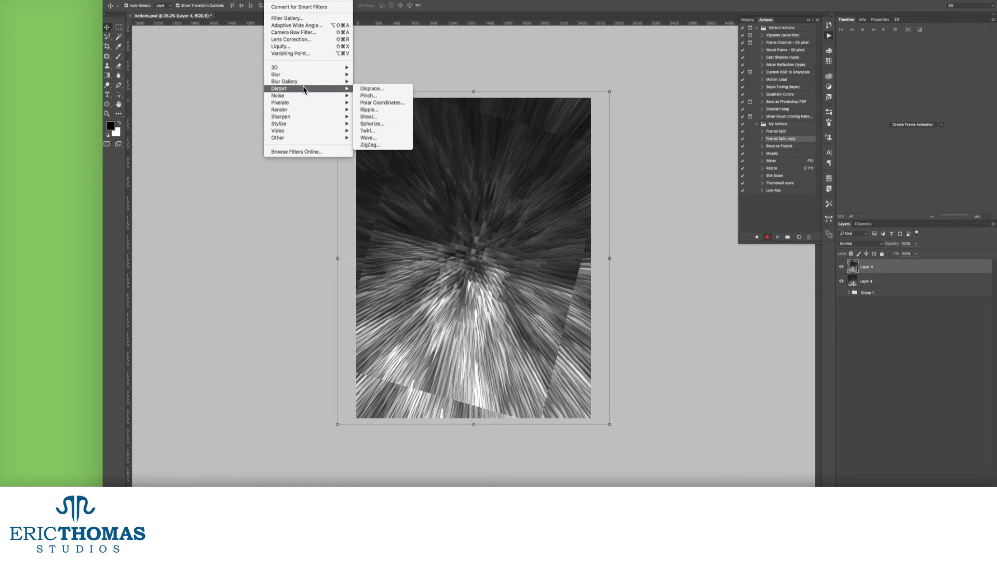
click(376, 130)
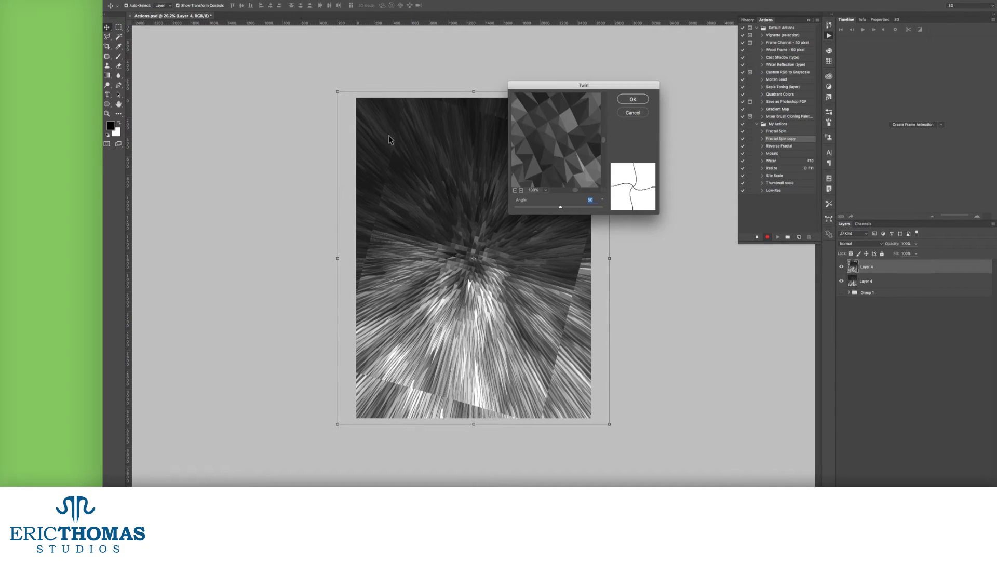
click(515, 190)
click(515, 190)
drag(568, 205, 567, 211)
click(633, 99)
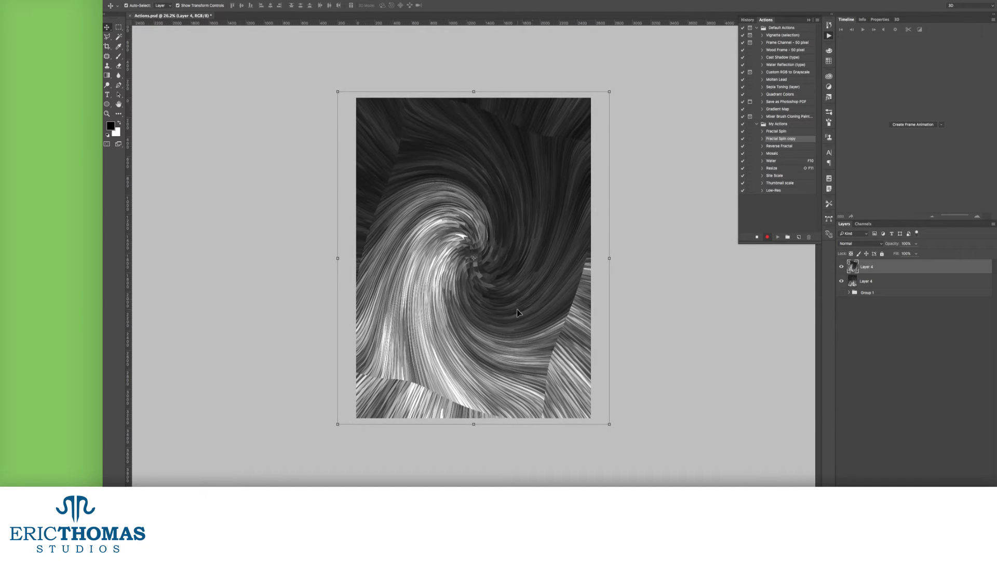
click(817, 20)
click(834, 77)
Step: Re-record the Fractal Spin copy action, rotating the transformed layer further and applying Twirl with a changed angle
click(817, 21)
click(851, 80)
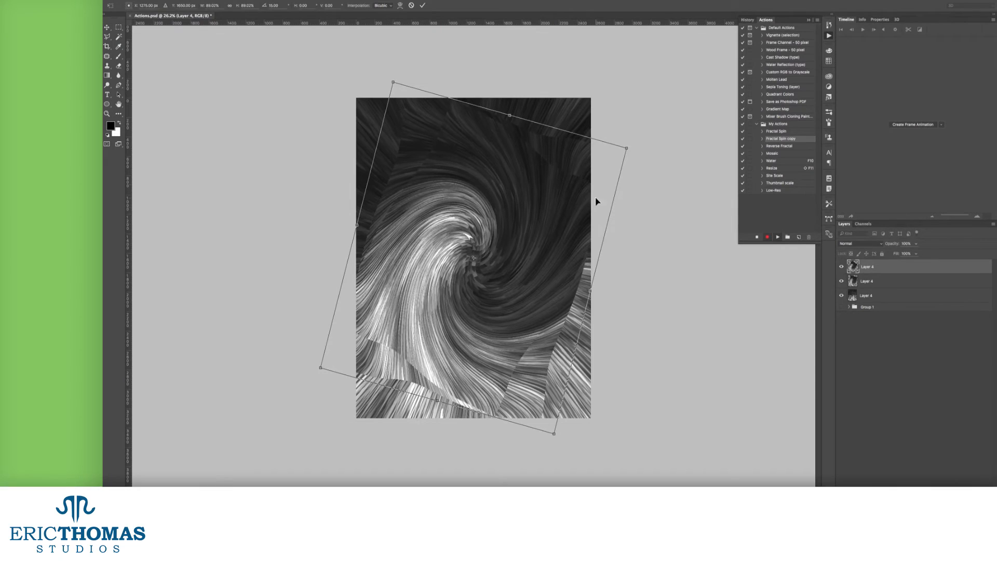
drag(639, 144, 644, 192)
click(422, 7)
key(super+alt+f)
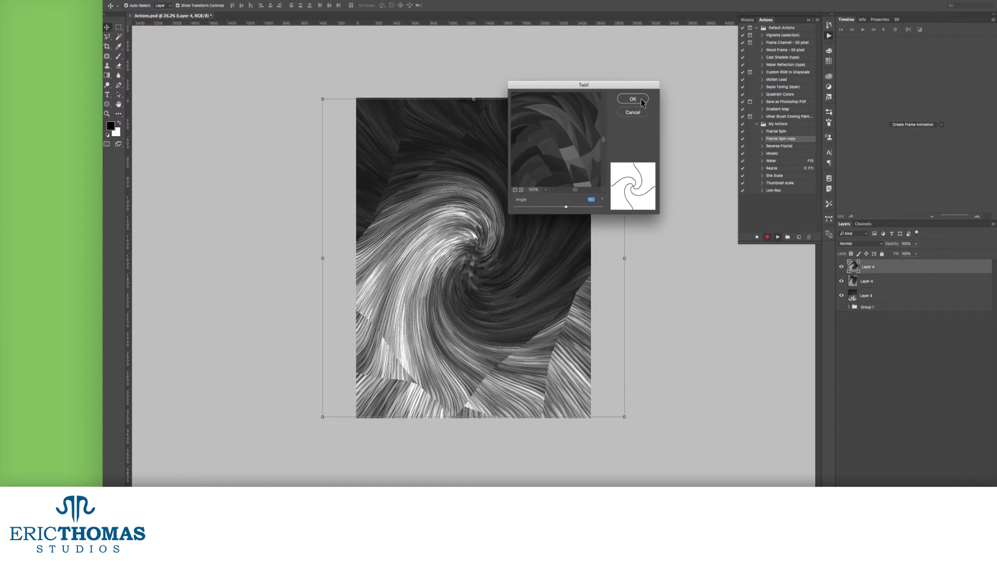
click(537, 206)
click(633, 99)
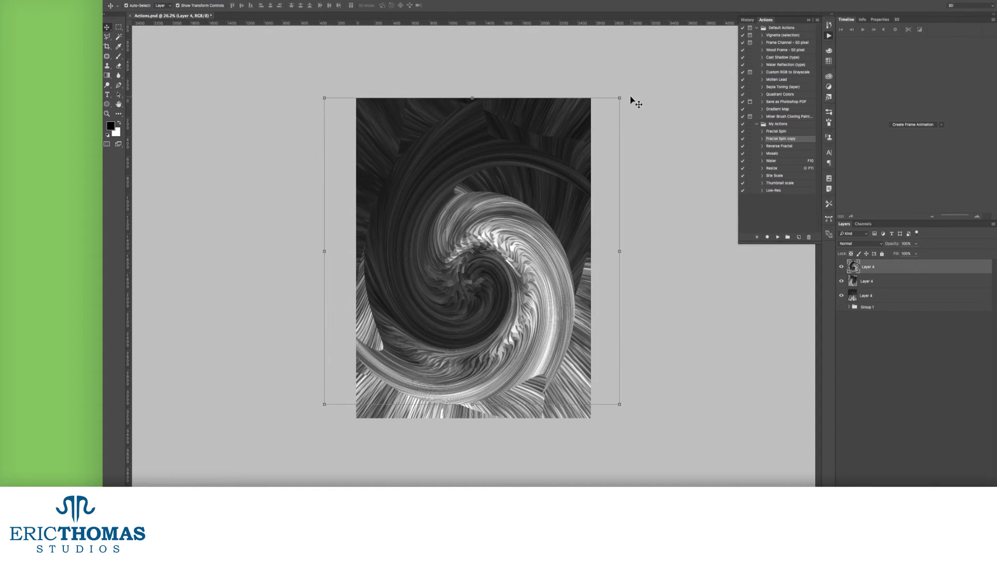
Step: Insert the New: Layer Via Copy menu item into the Fractal Spin copy action
click(815, 21)
click(840, 88)
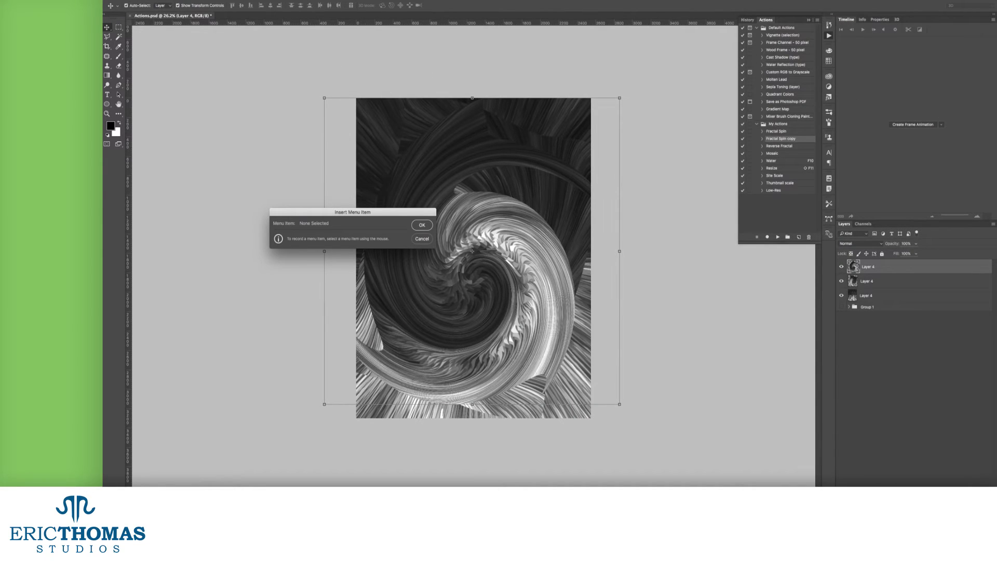
click(218, 0)
mouse_move(224, 0)
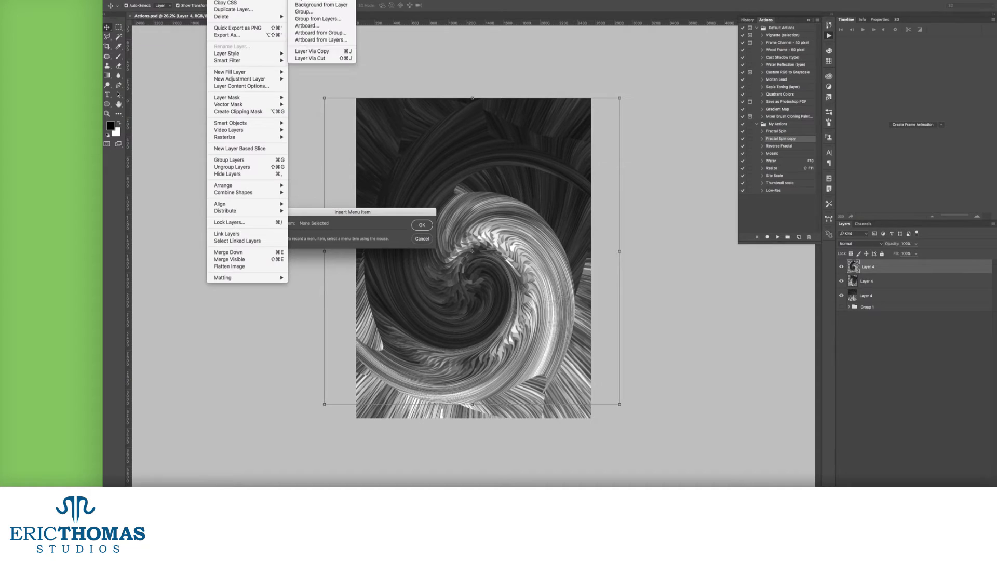
click(339, 51)
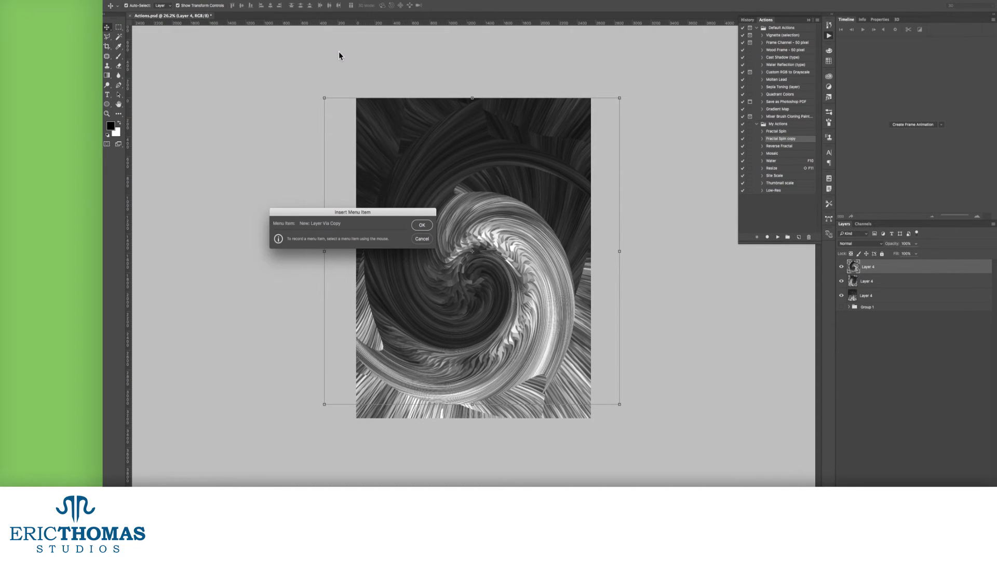
click(423, 225)
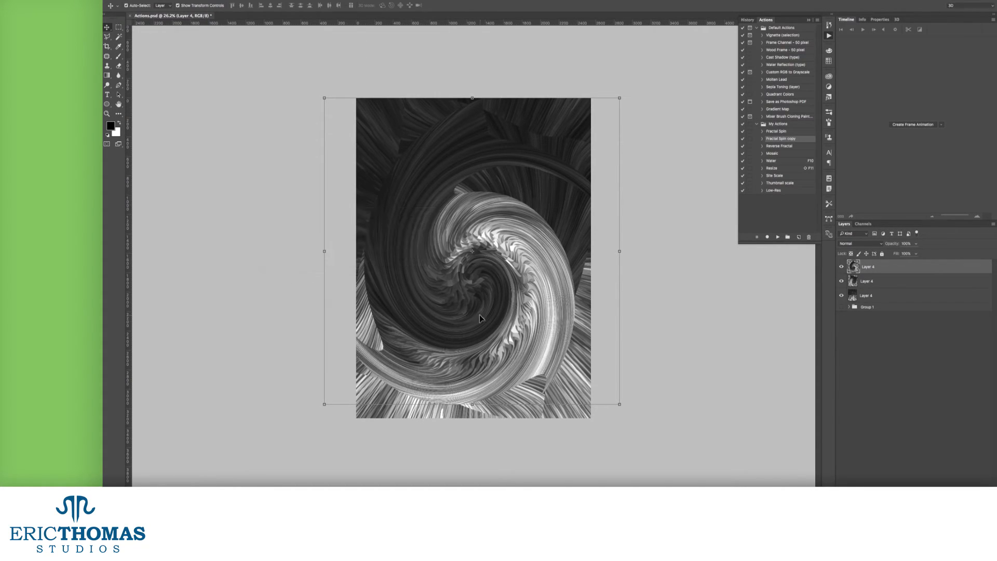
Step: Insert a stop with the message "Continue?" into the Fractal Spin copy action, allowing playback to continue
click(816, 22)
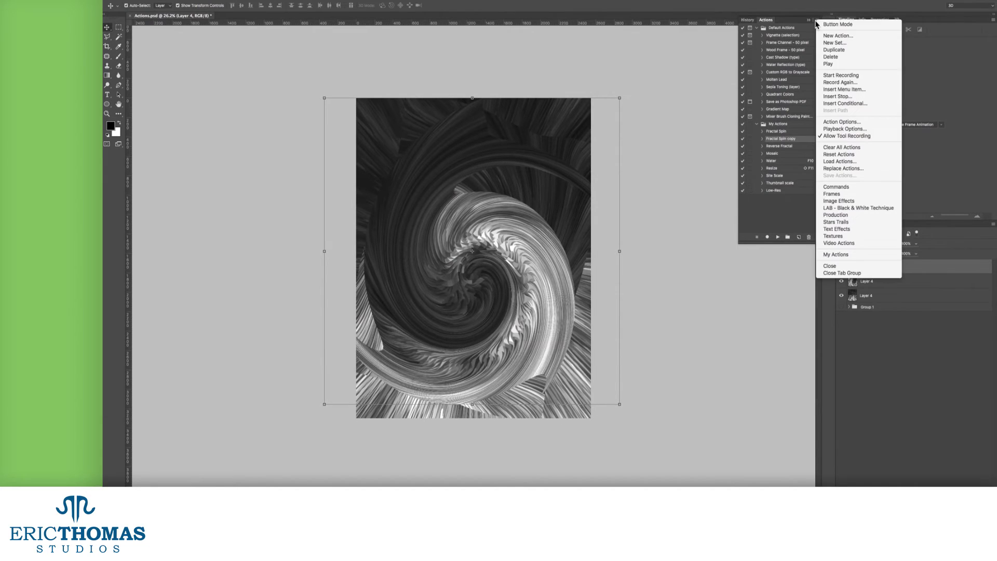
click(845, 97)
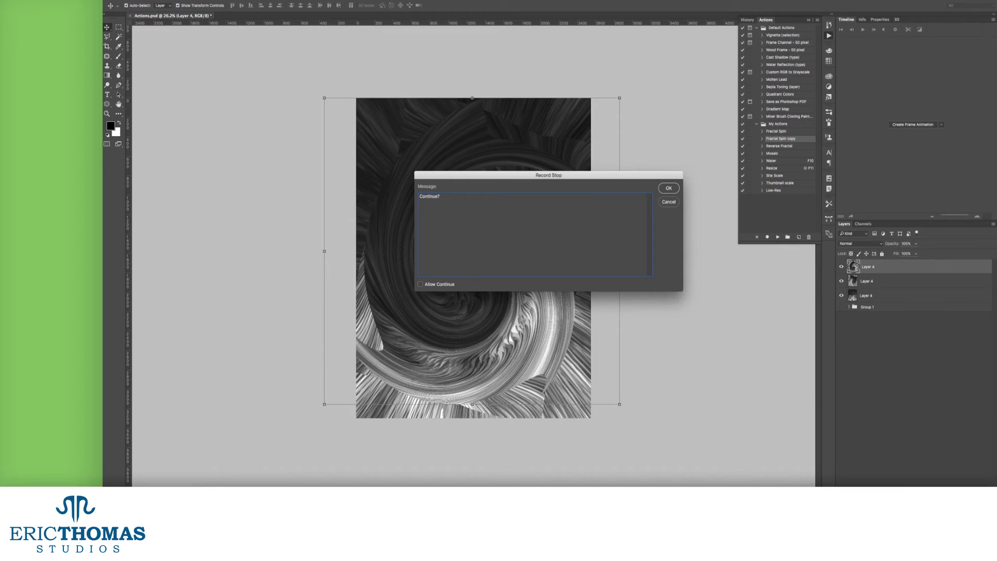
click(668, 189)
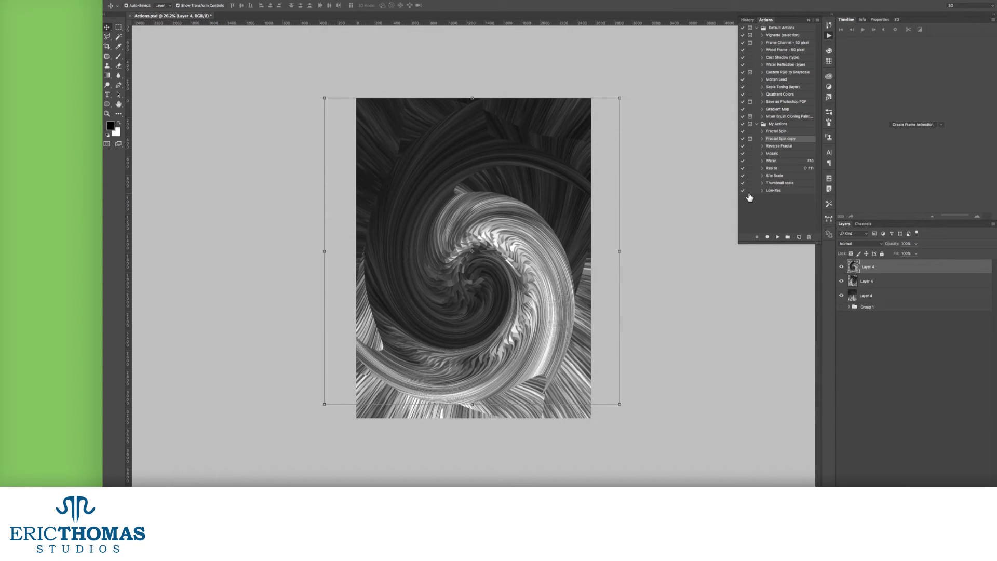
Step: Play the Fractal Spin copy action, halt it at the inserted stop, and save the document
click(778, 237)
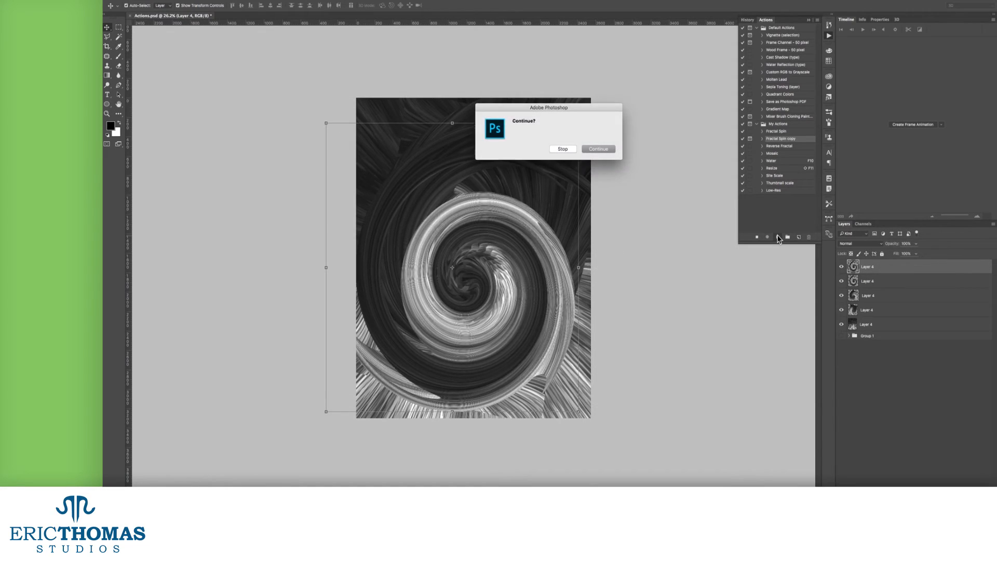
click(569, 149)
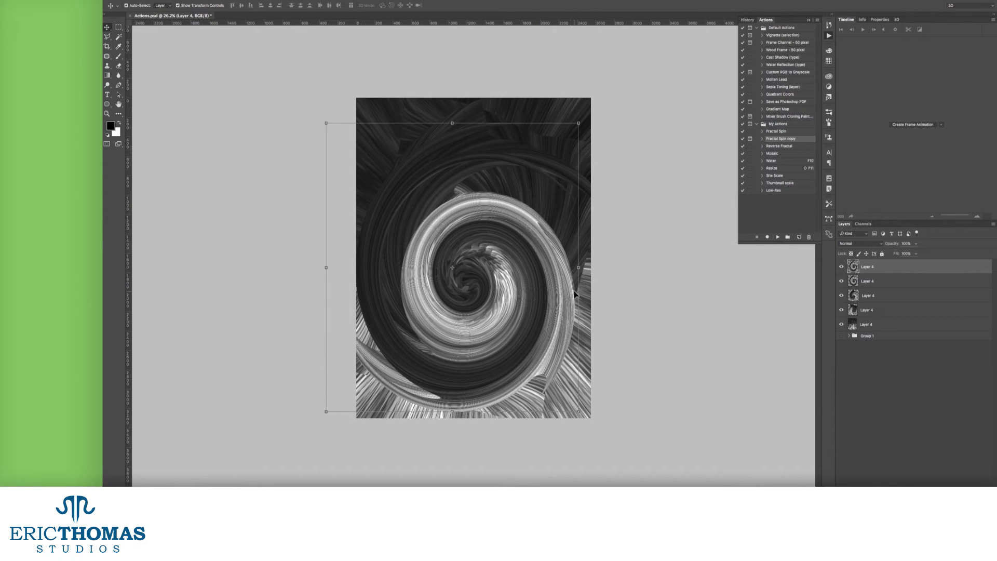
key(super+s)
Step: Insert a conditional into Fractal Spin copy that plays Mosaic if Document Has A Selection, and None otherwise
click(816, 21)
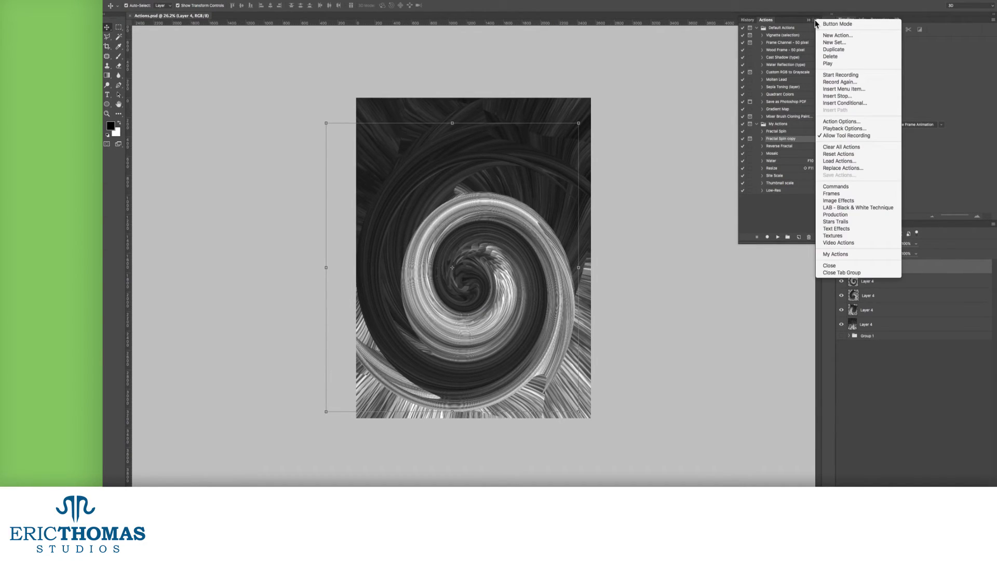
click(846, 103)
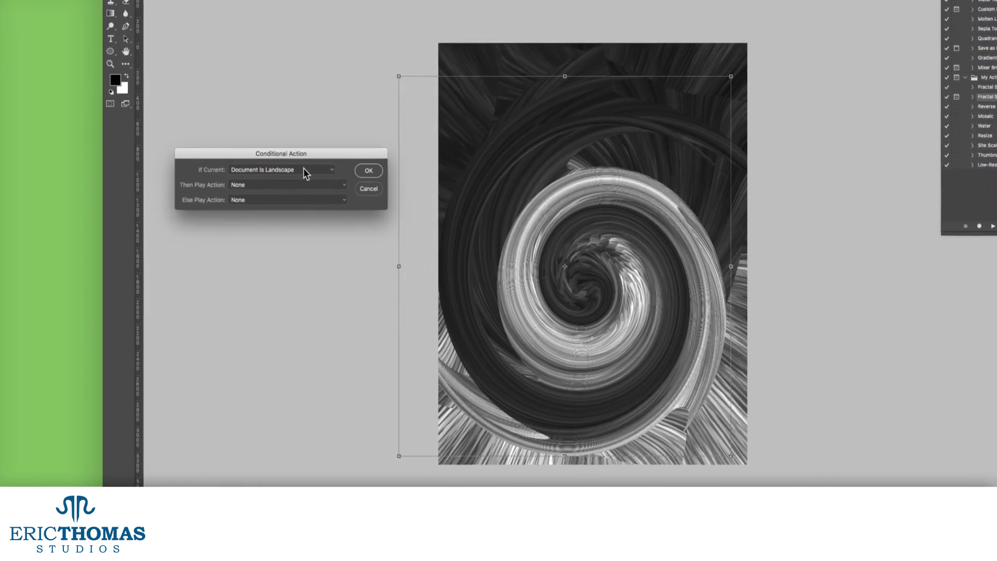
click(306, 170)
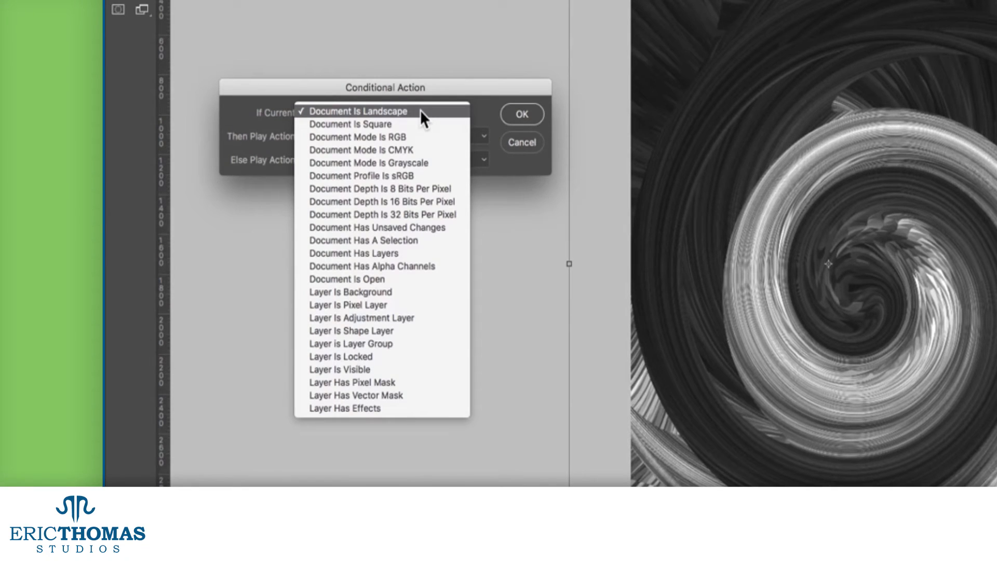
click(416, 243)
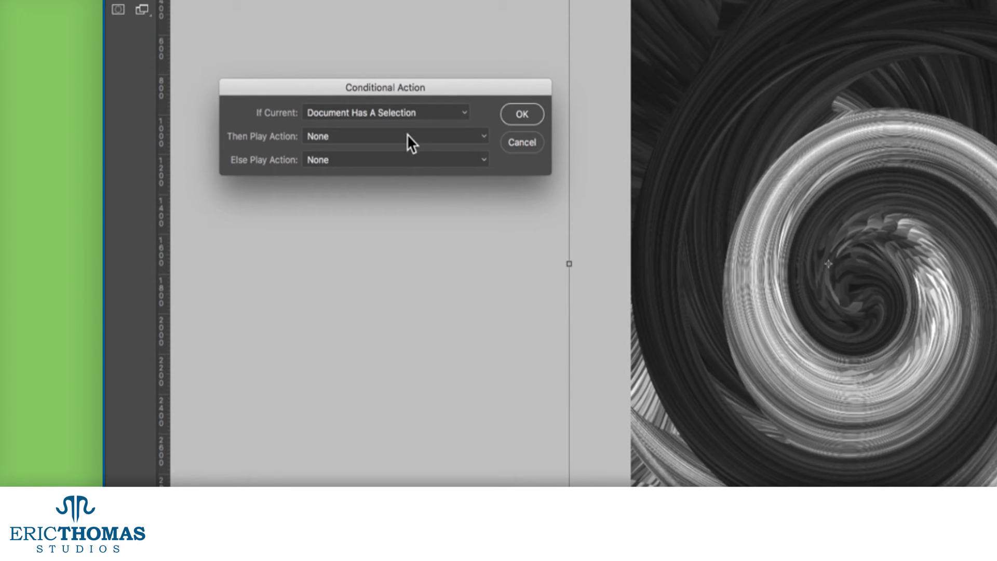
click(411, 136)
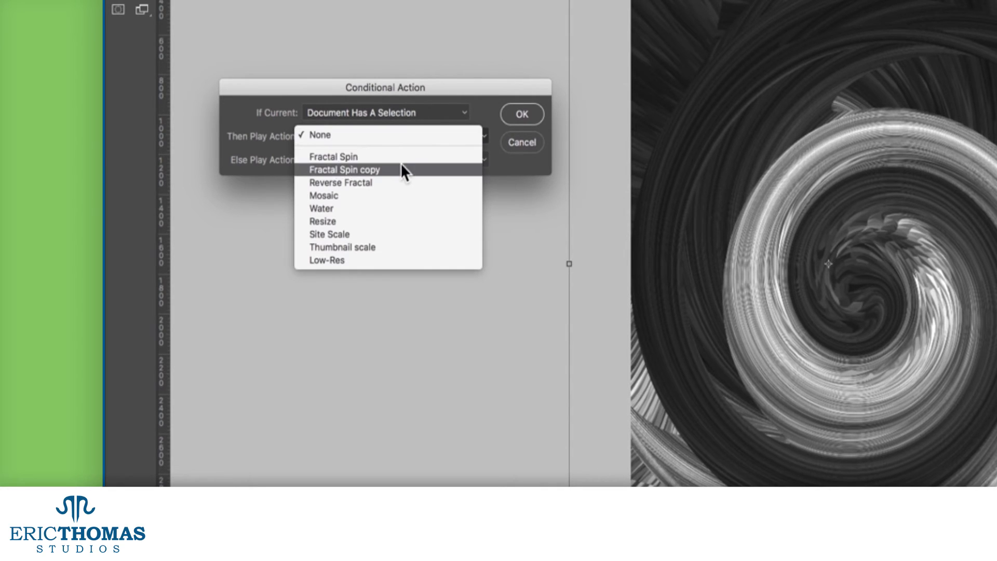
click(390, 196)
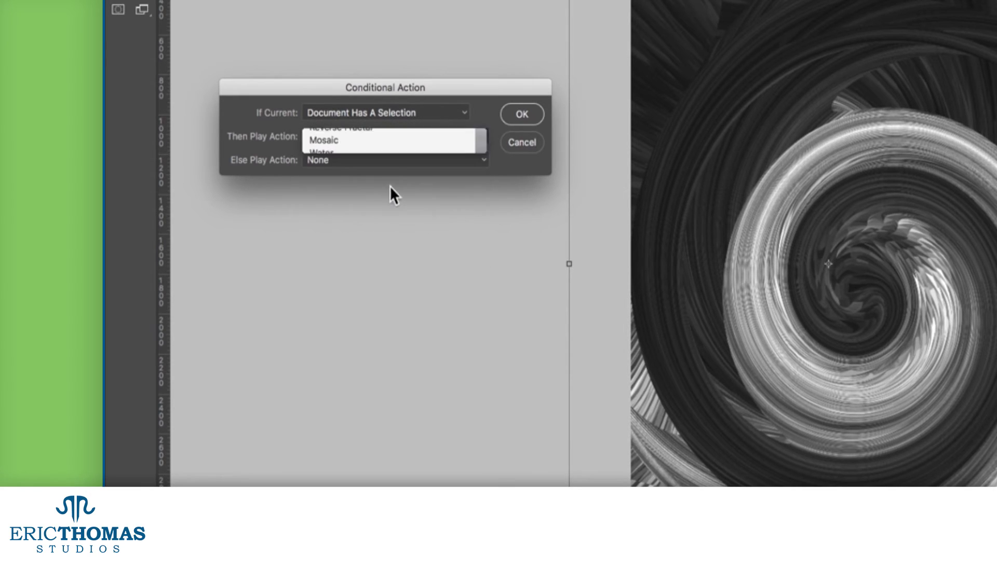
click(390, 160)
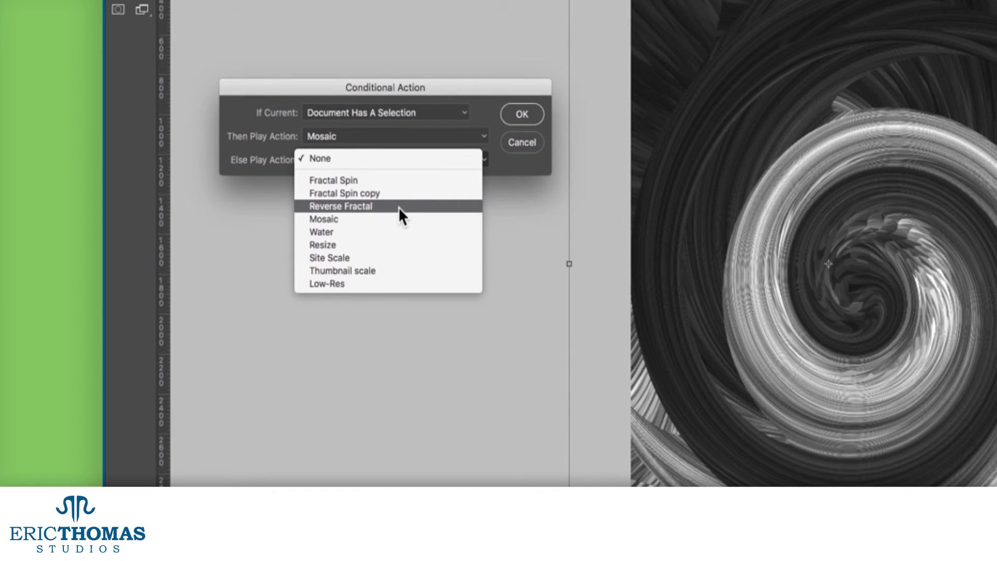
click(406, 158)
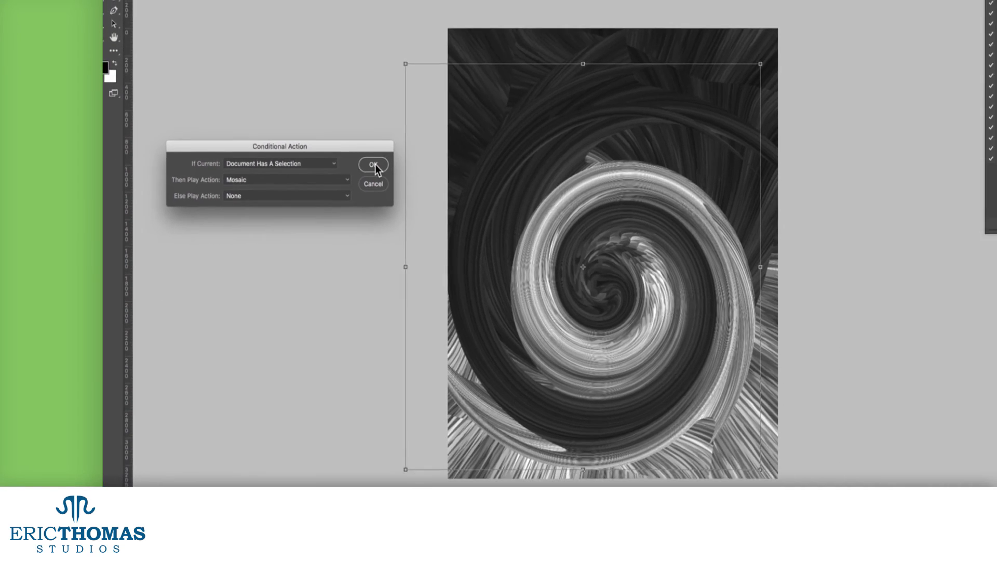
click(374, 164)
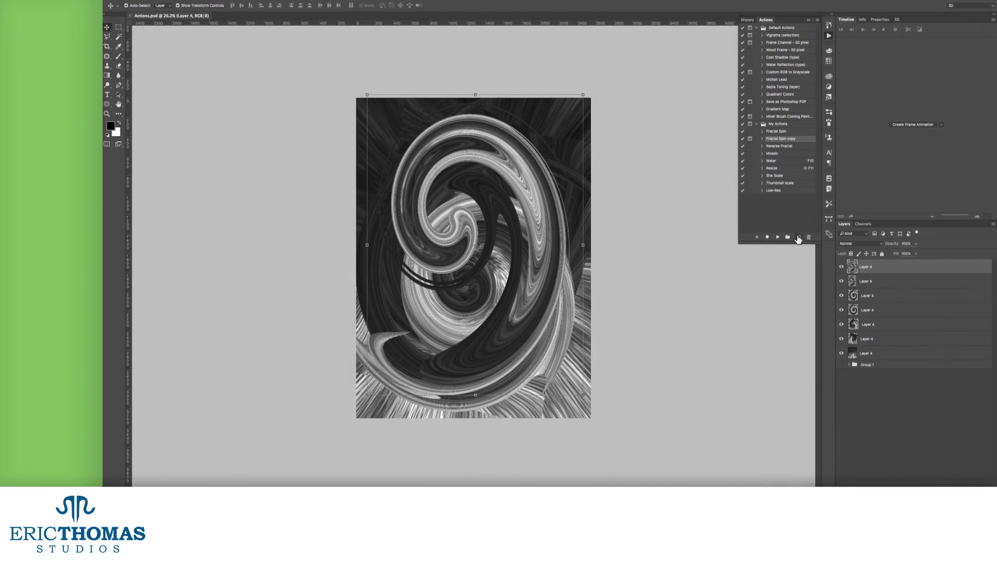
Step: Create an action named Pen Action in the My Actions set and start recording it
click(798, 238)
text(Pen Action)
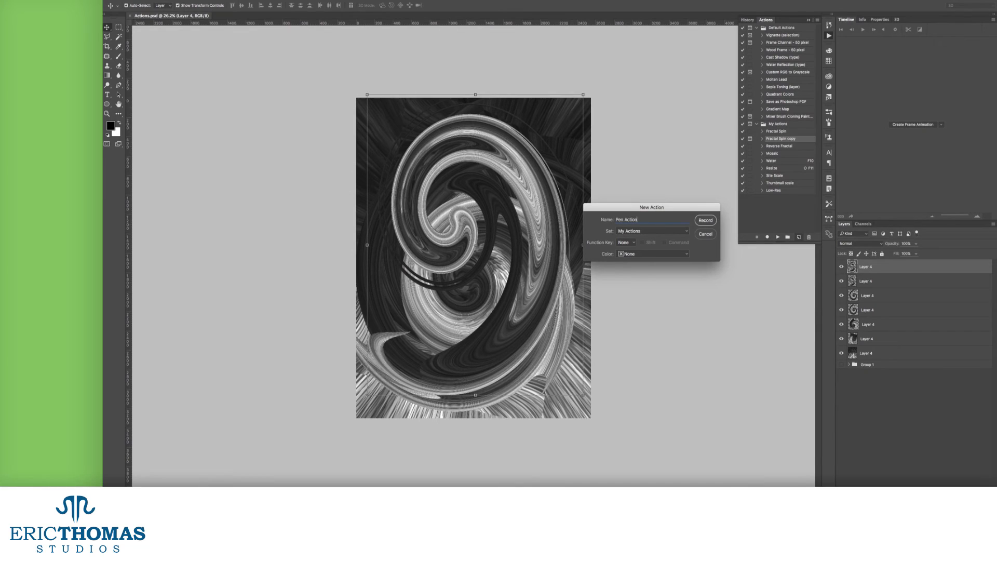
key(Return)
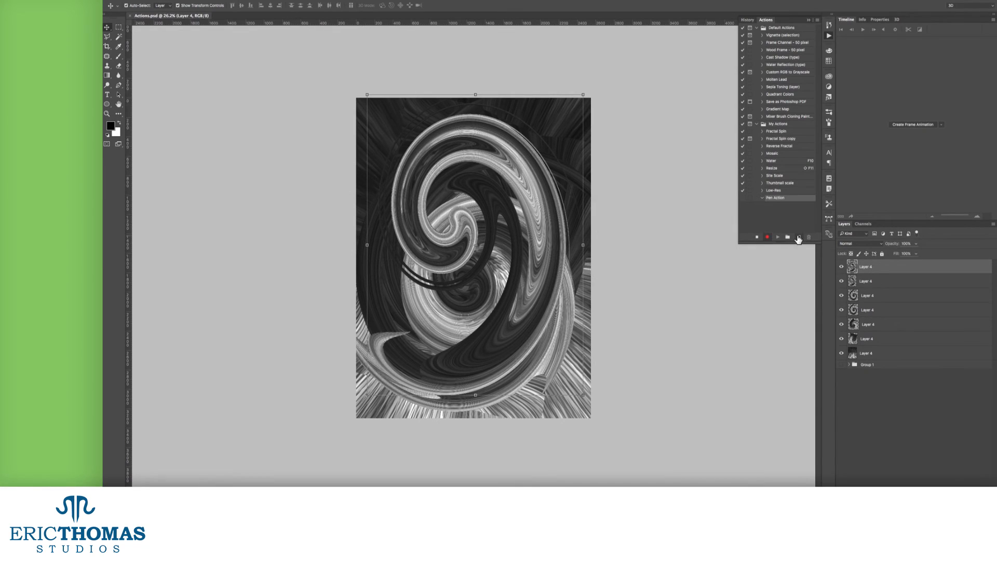
Step: Draw a closed curved path with the Pen tool over the upper middle of the swirl artwork
key(p)
drag(416, 125, 388, 141)
drag(400, 181, 448, 248)
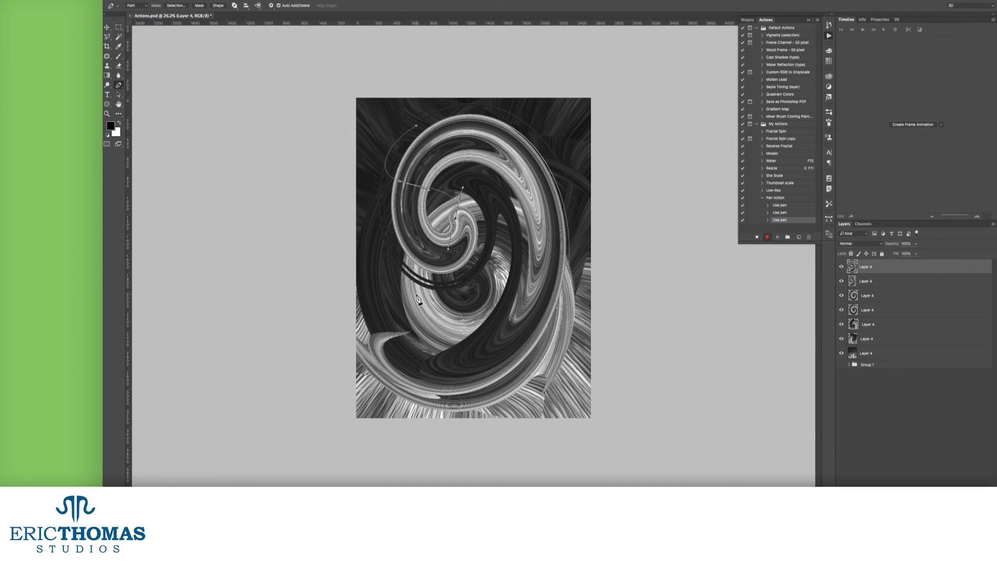
drag(416, 296, 413, 279)
click(513, 255)
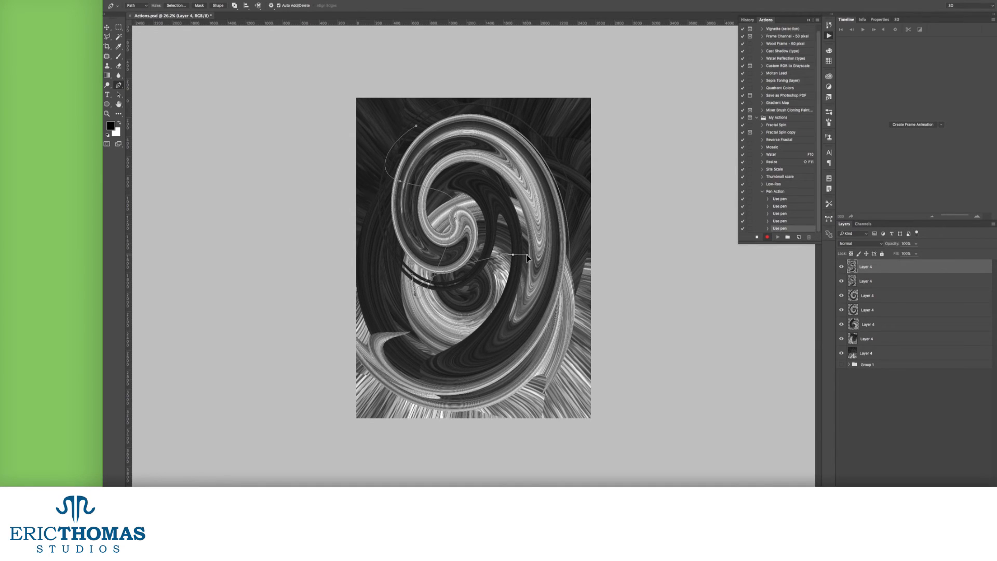
click(416, 126)
drag(407, 131, 309, 157)
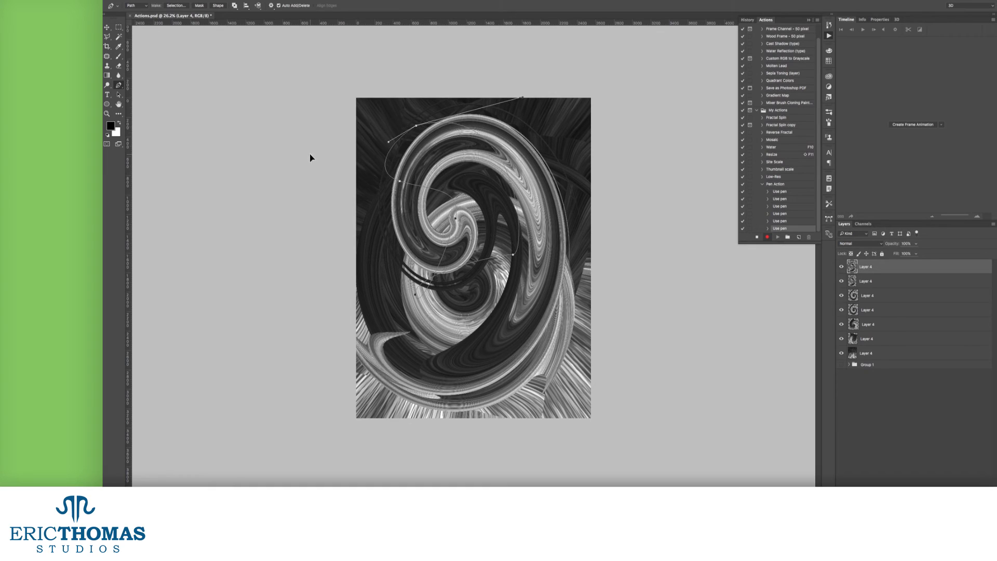
Step: Stroke the work path and fill it with the foreground color in Normal mode at 100% opacity, with anti-aliasing
right_click(445, 163)
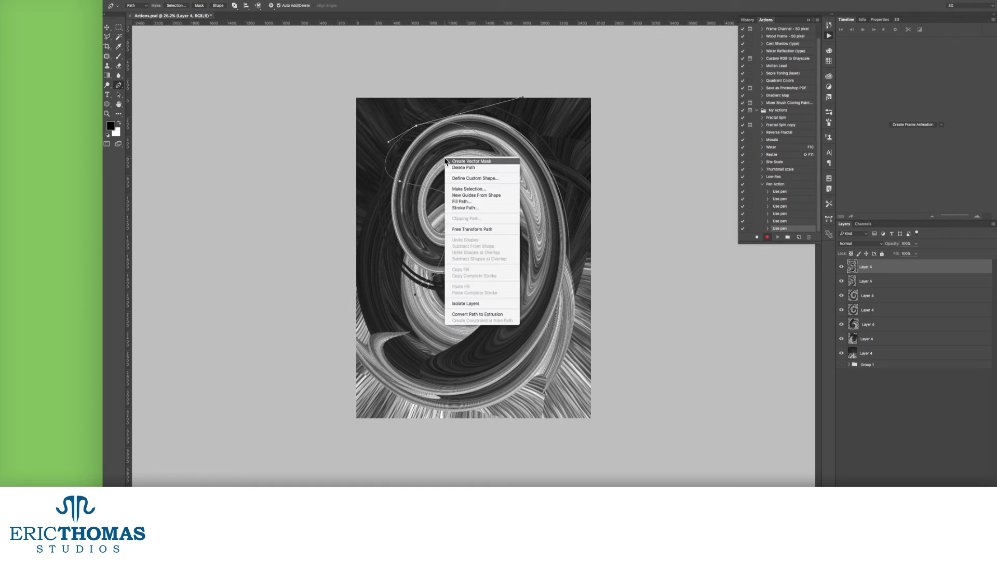
click(459, 204)
click(600, 156)
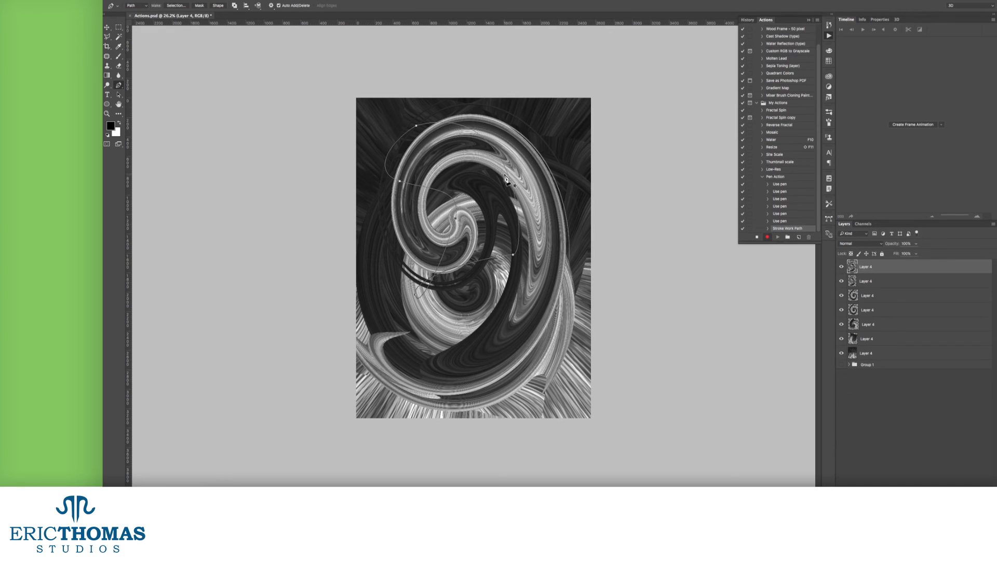
right_click(477, 171)
click(491, 215)
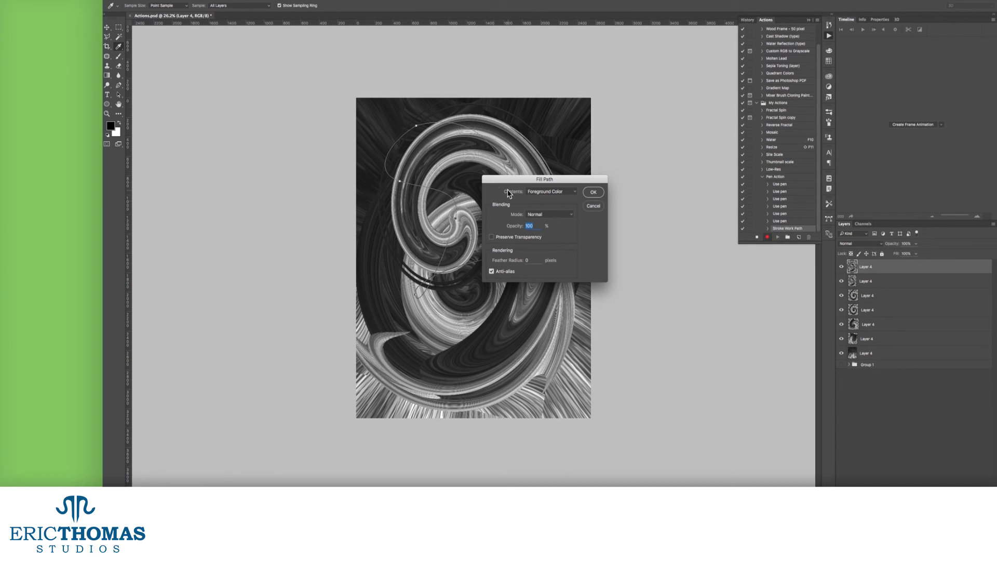
click(593, 193)
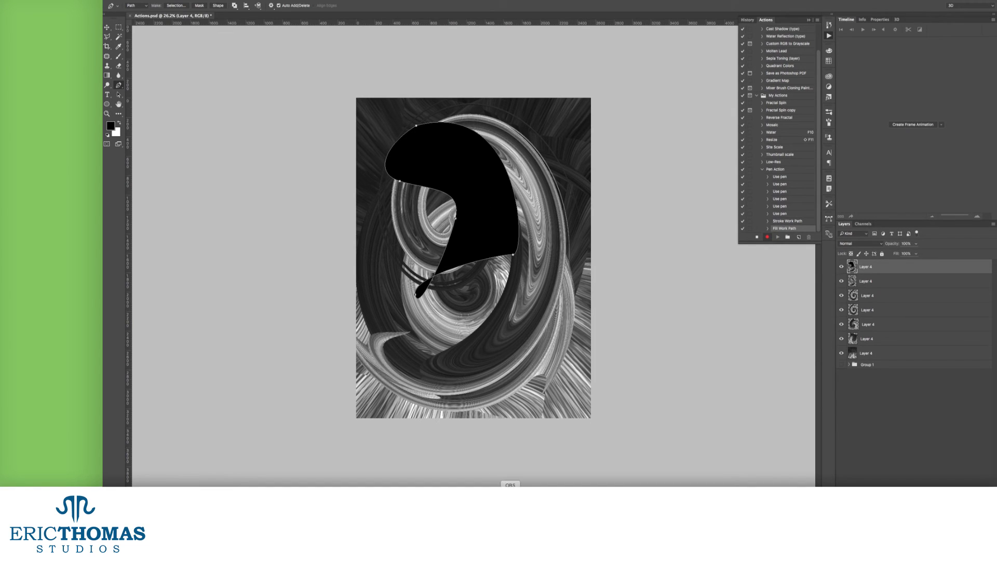
Step: Delete the work path as the last recorded command of Pen Action and stop the recording
right_click(474, 243)
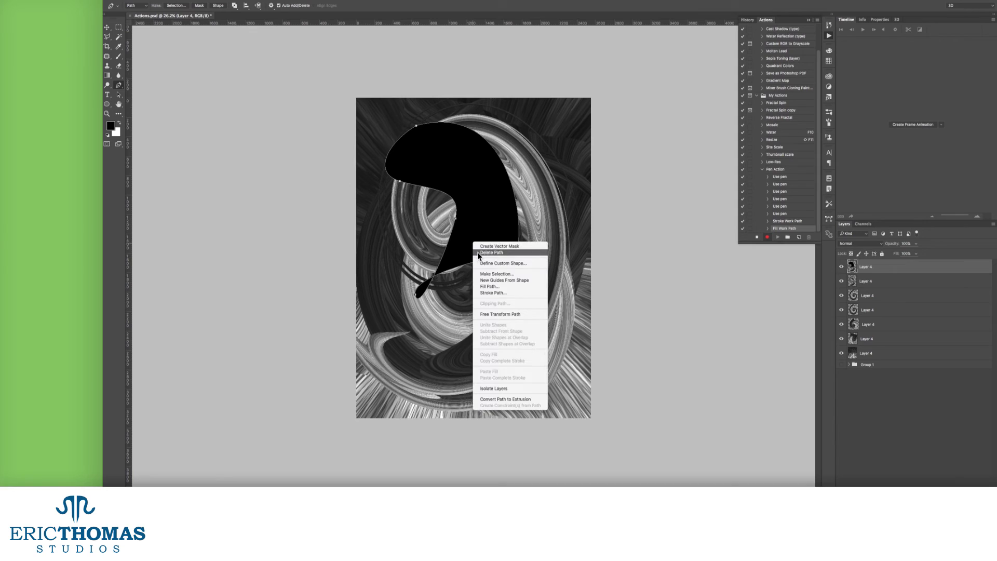
click(478, 252)
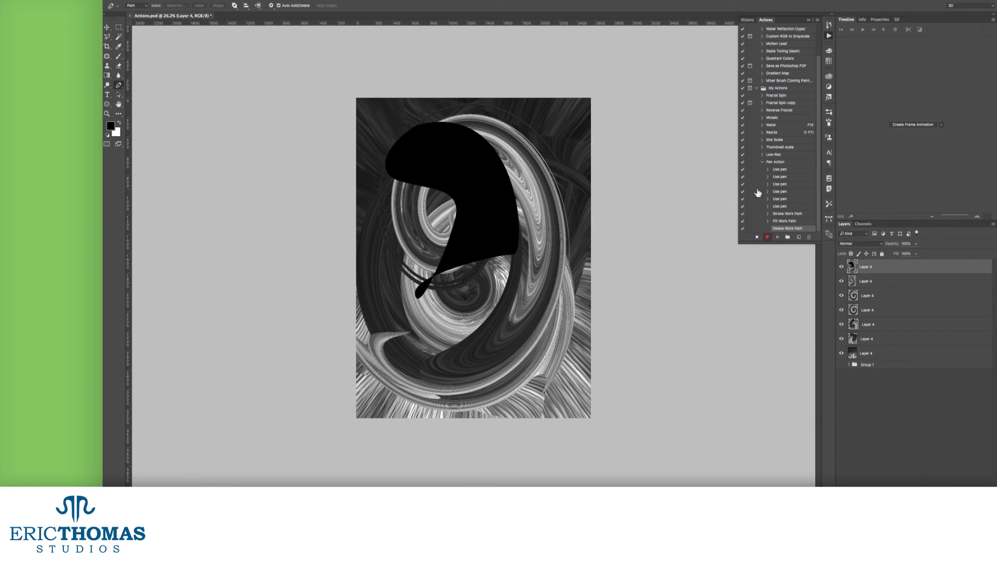
click(784, 162)
click(756, 236)
Step: Review the name, function key and color options of Pen Action and accept them
click(818, 21)
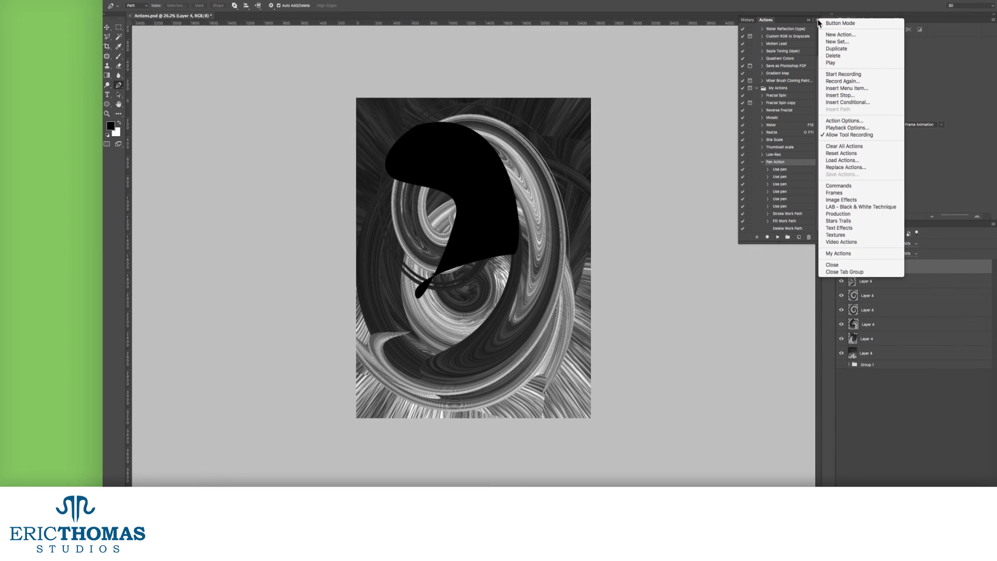
click(831, 125)
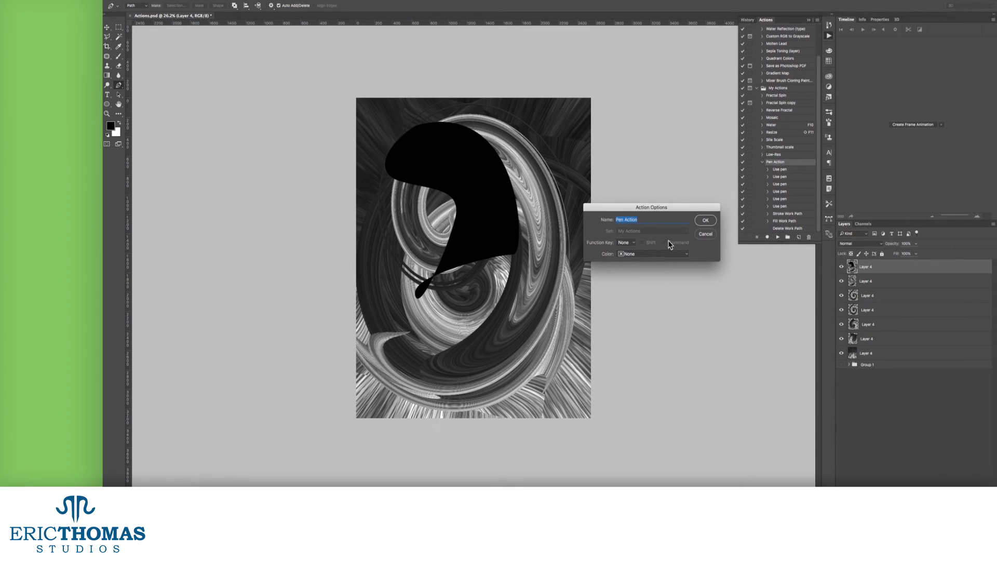
click(704, 220)
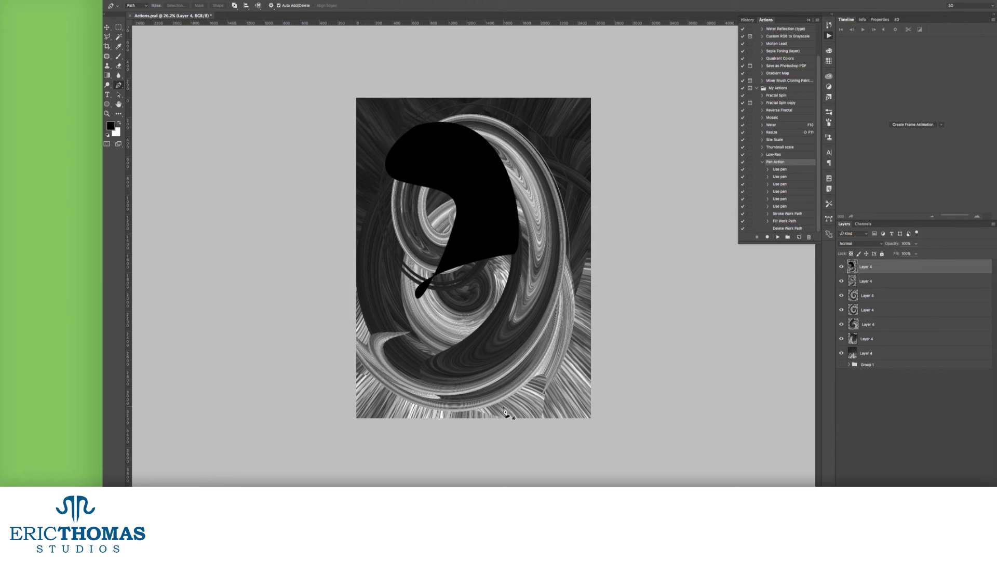
Step: Set the action playback performance to Step by Step and play Pen Action
click(817, 20)
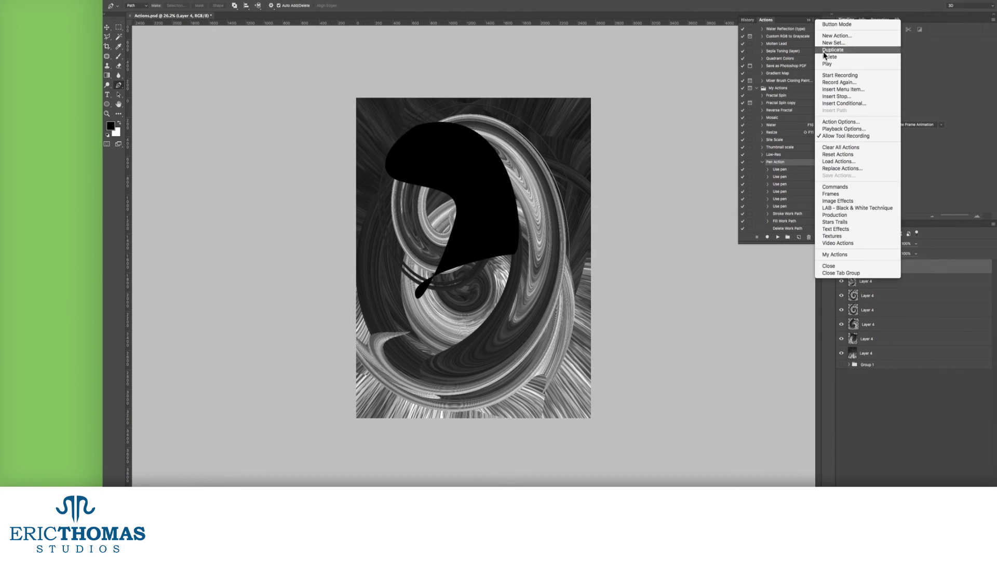
click(839, 129)
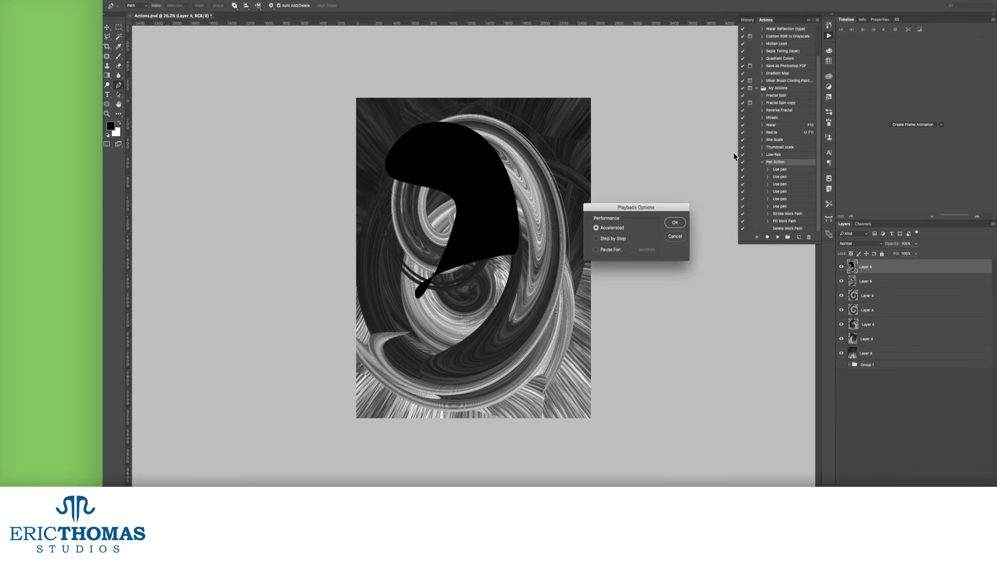
click(620, 241)
click(680, 222)
click(777, 237)
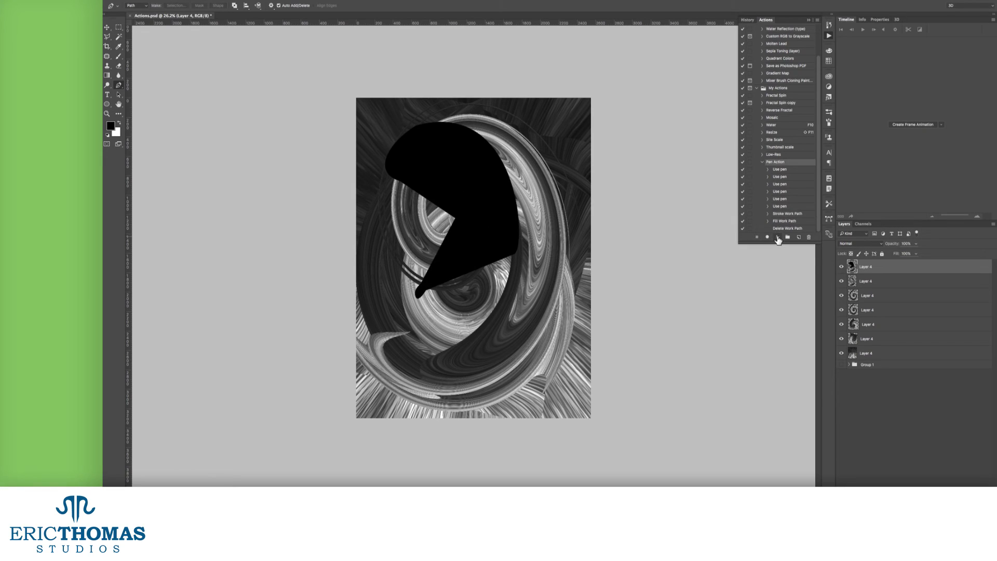
Step: Reopen the playback options, accept them and play Pen Action again
click(818, 20)
click(836, 127)
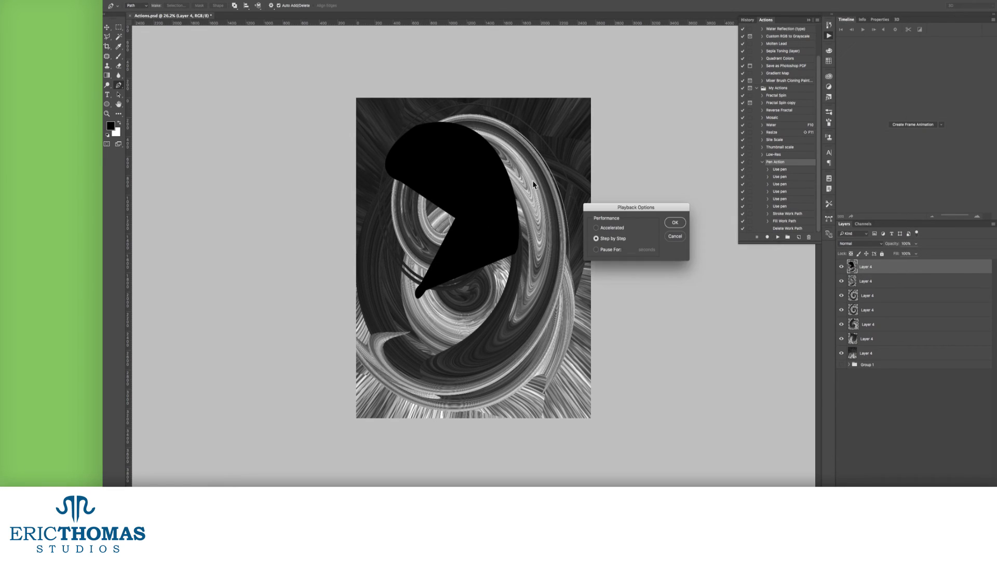
click(674, 224)
click(777, 237)
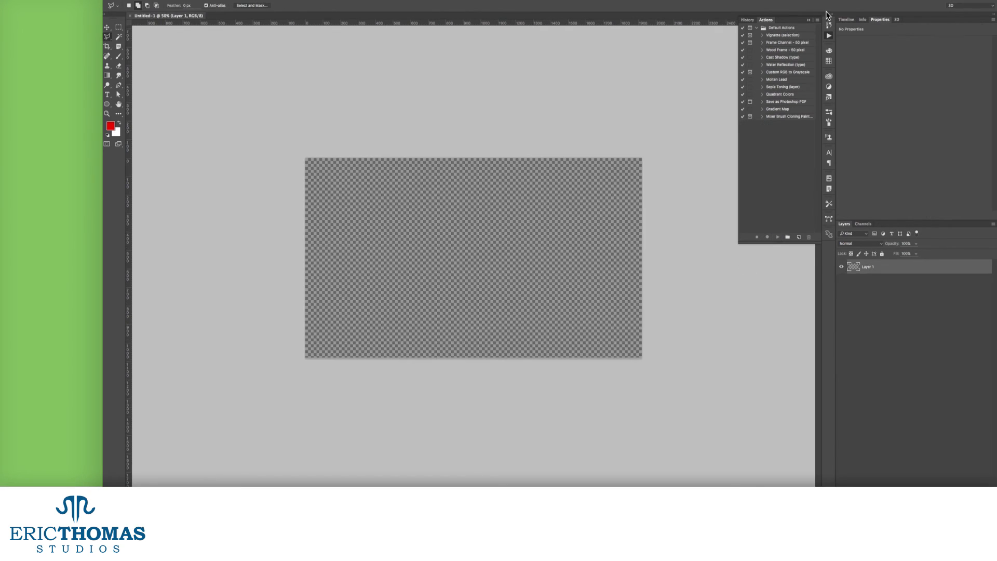
Step: Allow tool recording and start recording a new action named Action 1 in the untitled document
click(816, 21)
click(851, 136)
click(798, 237)
click(701, 221)
Step: Record a curved red brush stroke, a reset to the default swatches and a curved black textured stroke, and stop recording
key(b)
mouse_move(402, 240)
mouse_down()
mouse_move(555, 247)
mouse_move(417, 310)
mouse_up()
key(d)
key(0)
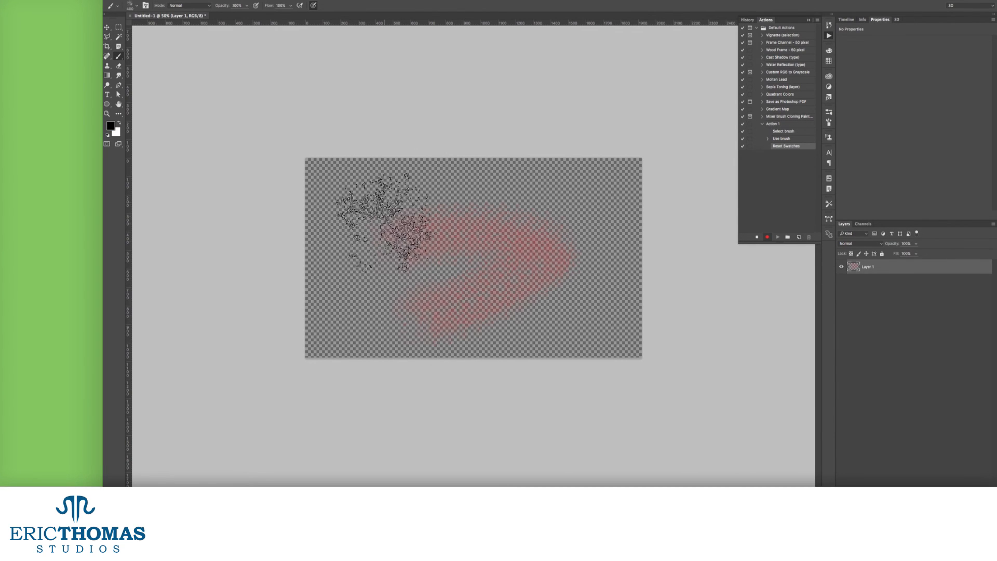
mouse_move(389, 222)
mouse_down()
mouse_move(506, 307)
mouse_move(546, 294)
mouse_up()
click(756, 236)
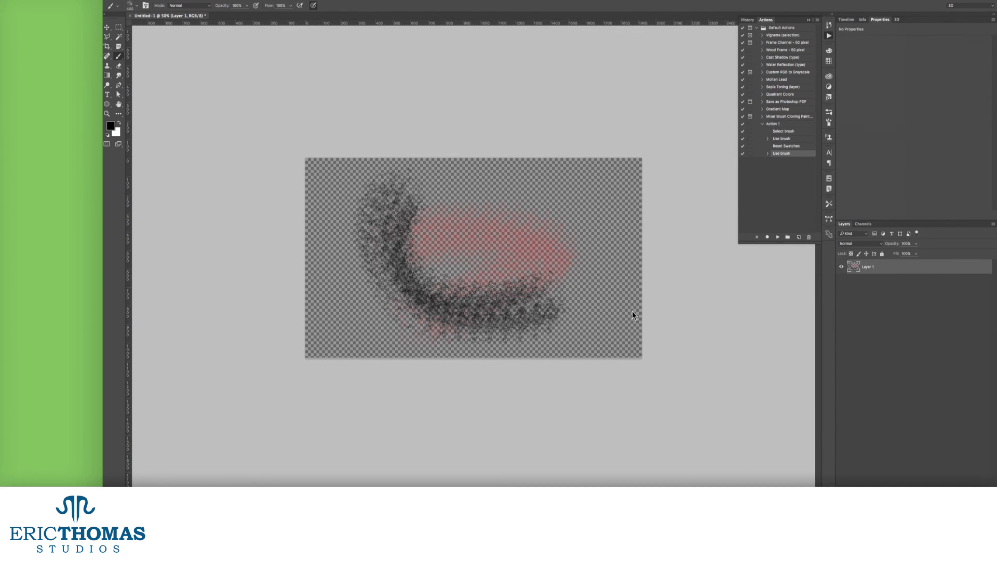
Step: Play Action 1 three times to repeat its recorded brush strokes
click(771, 125)
click(942, 491)
click(777, 237)
click(778, 237)
click(777, 236)
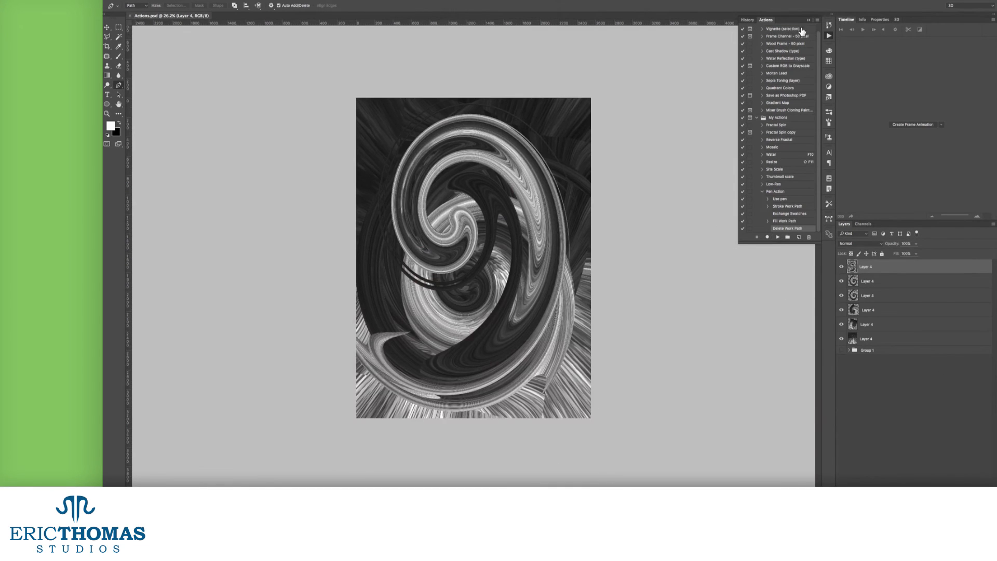
Step: Clear all actions and reset the list to the Default Actions set
click(818, 21)
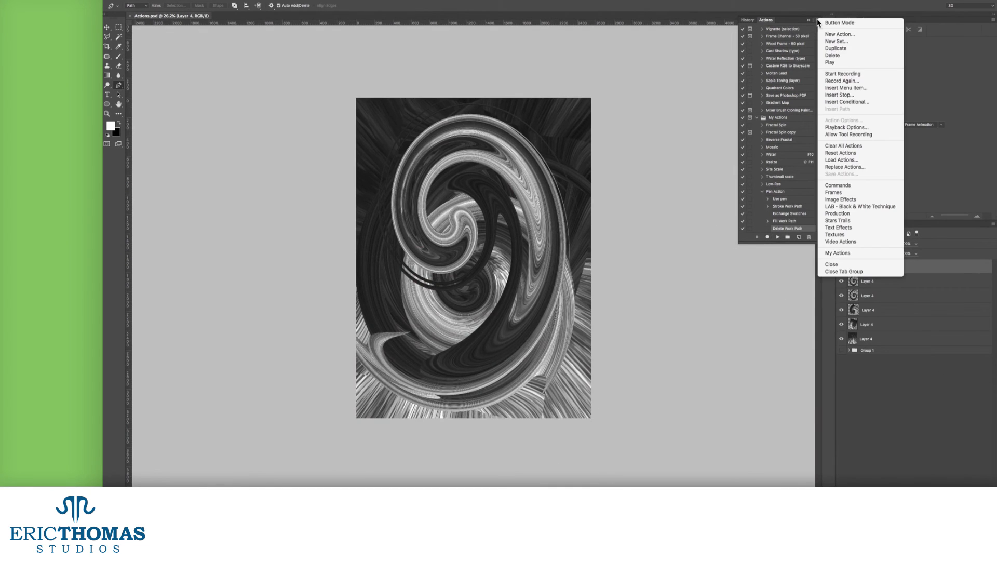
click(846, 148)
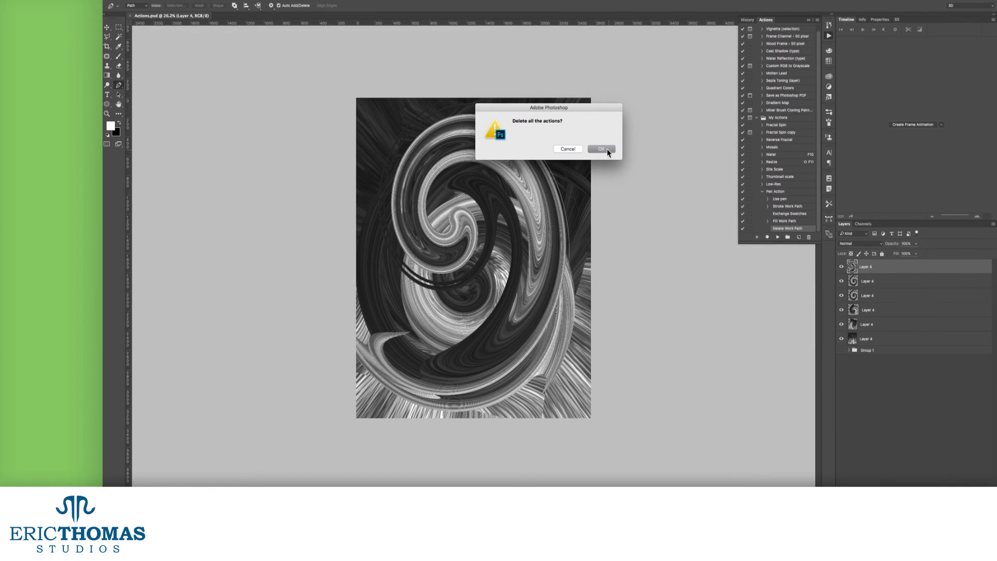
click(602, 149)
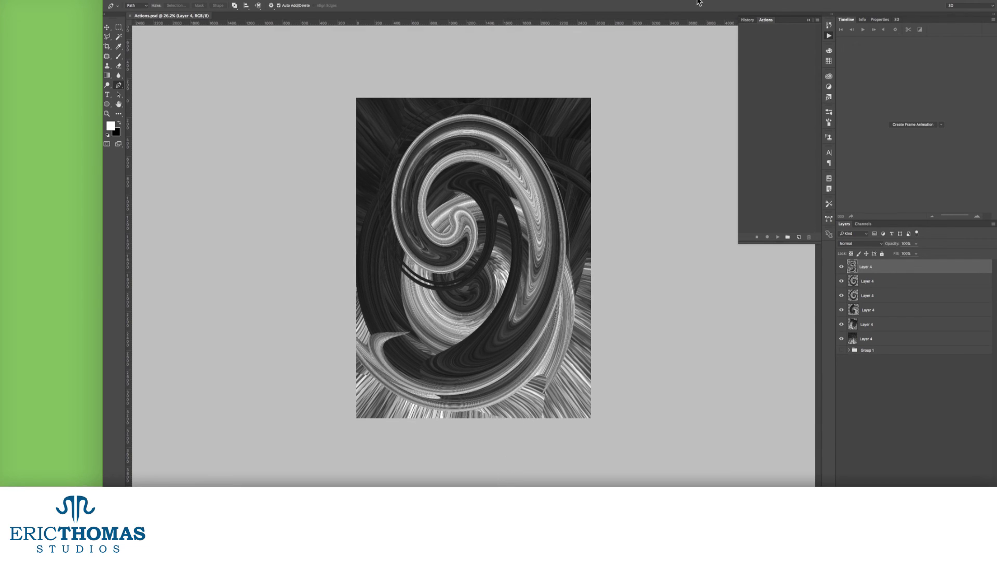
click(816, 20)
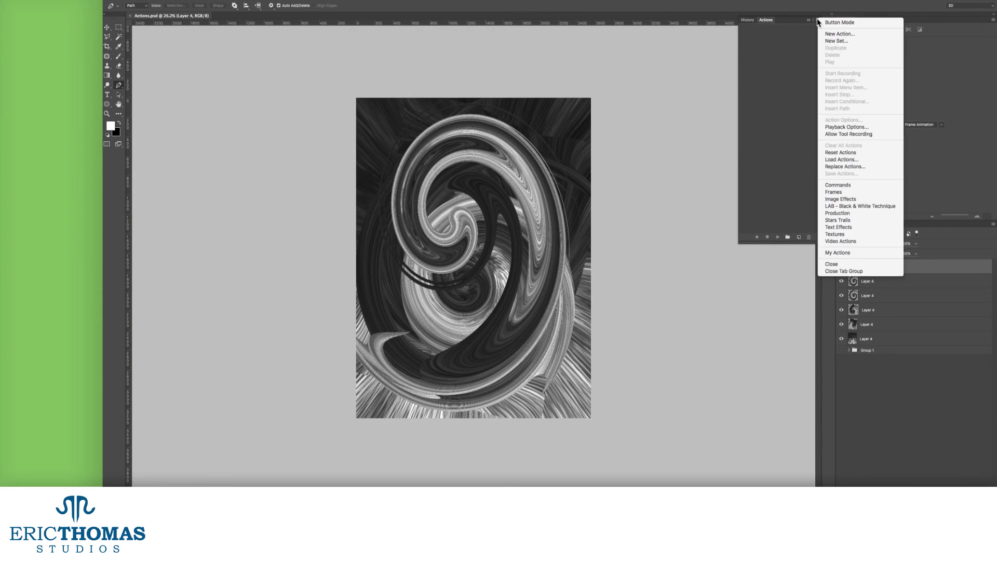
click(841, 152)
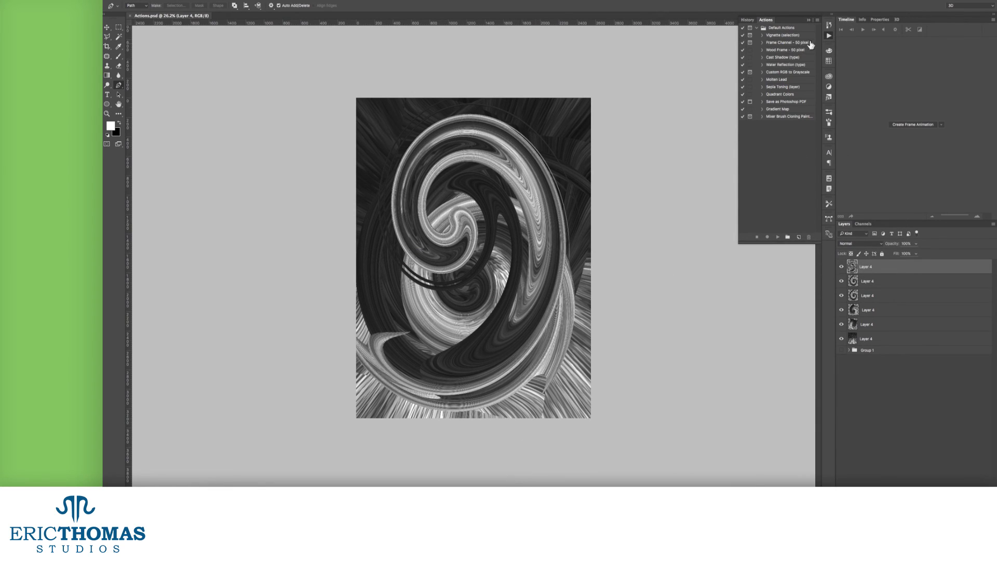
Step: Load the saved set My Actions.atn from the Presets Actions folder
click(818, 21)
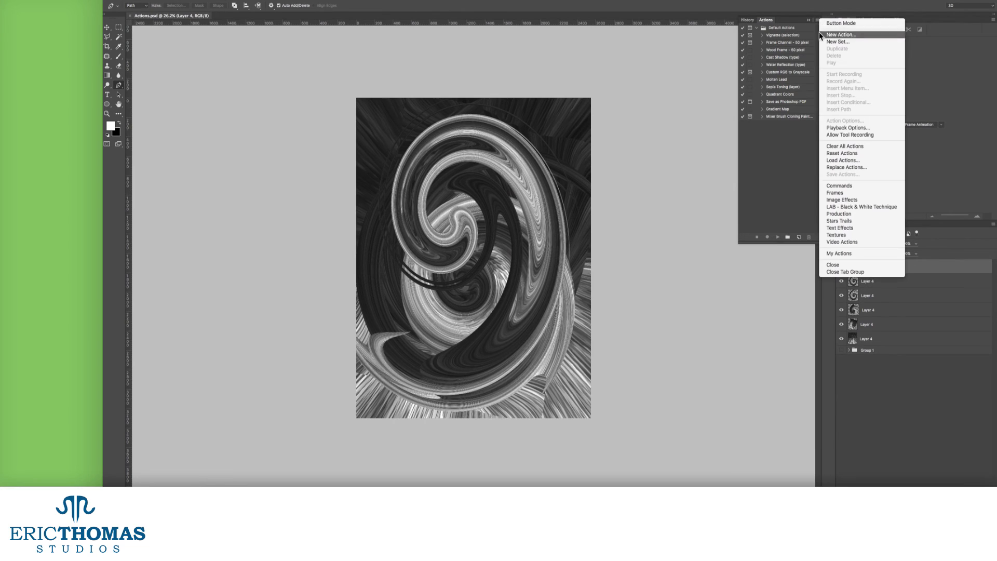
click(843, 161)
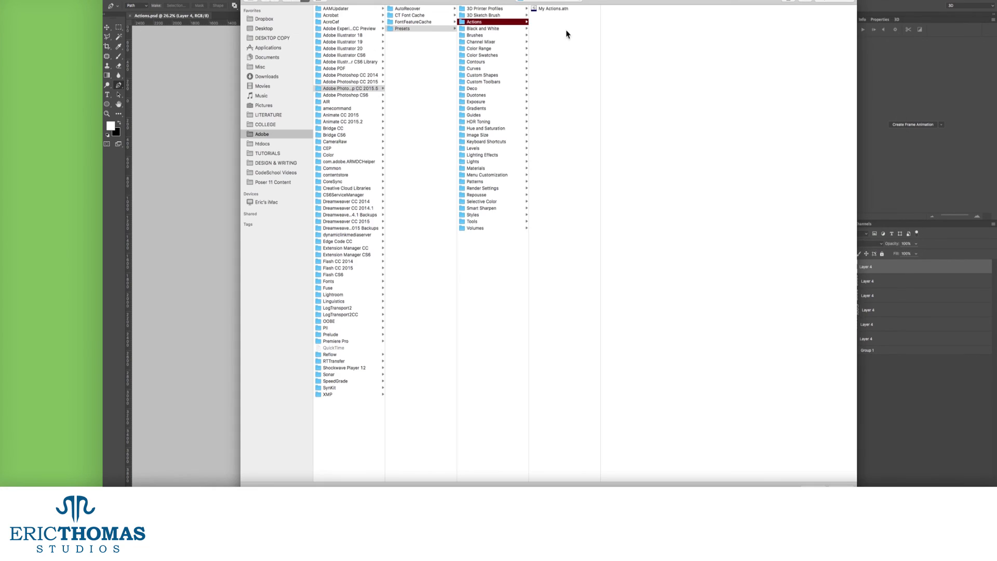
click(553, 9)
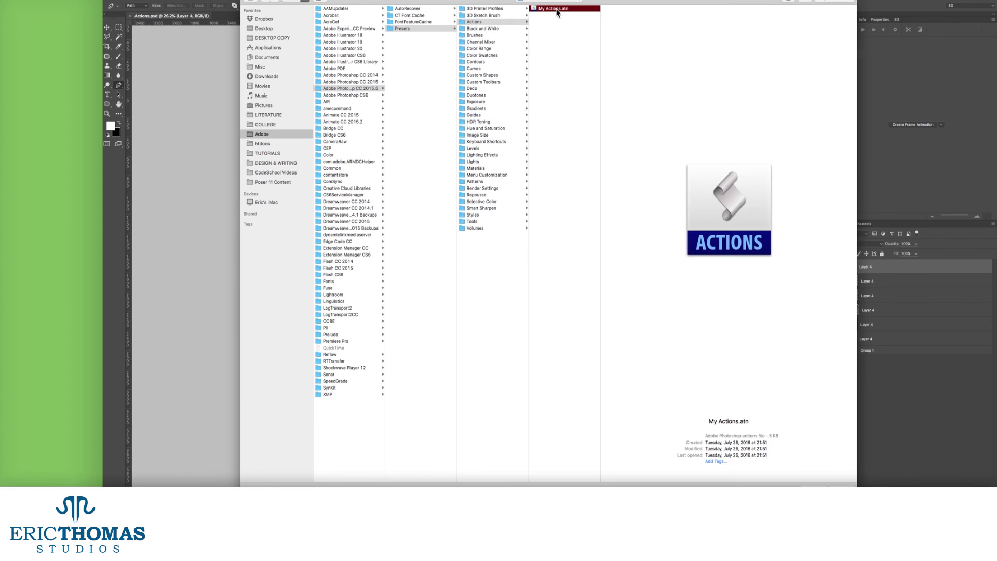
double_click(556, 9)
scroll(776, 130, down, 5)
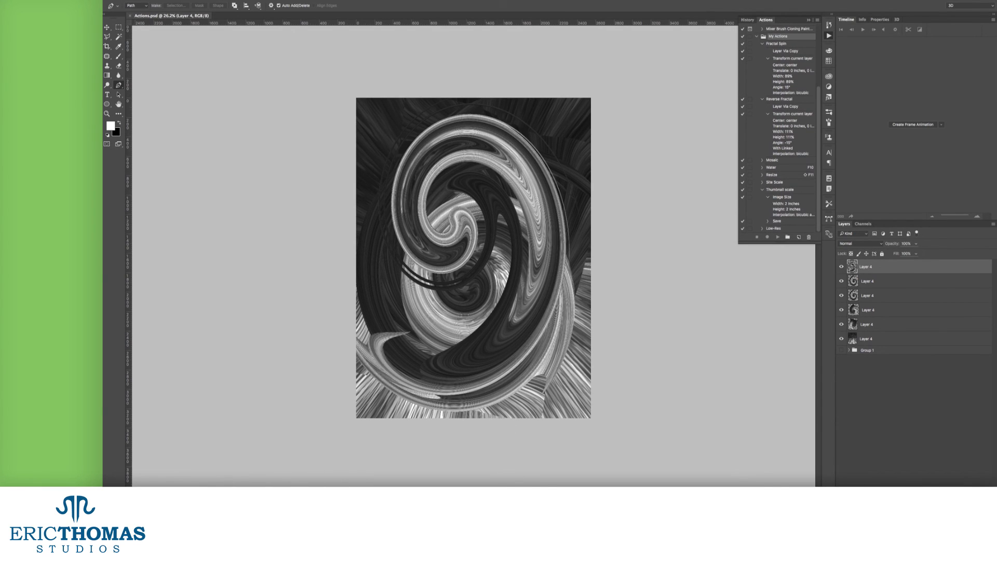
Step: Replace all current actions with the set from My Actions.atn
click(814, 19)
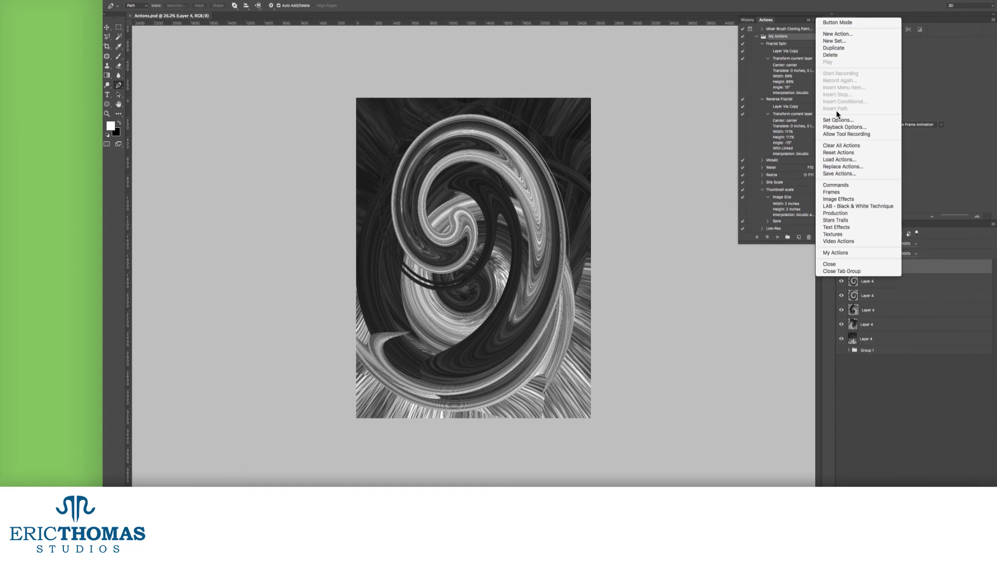
click(837, 166)
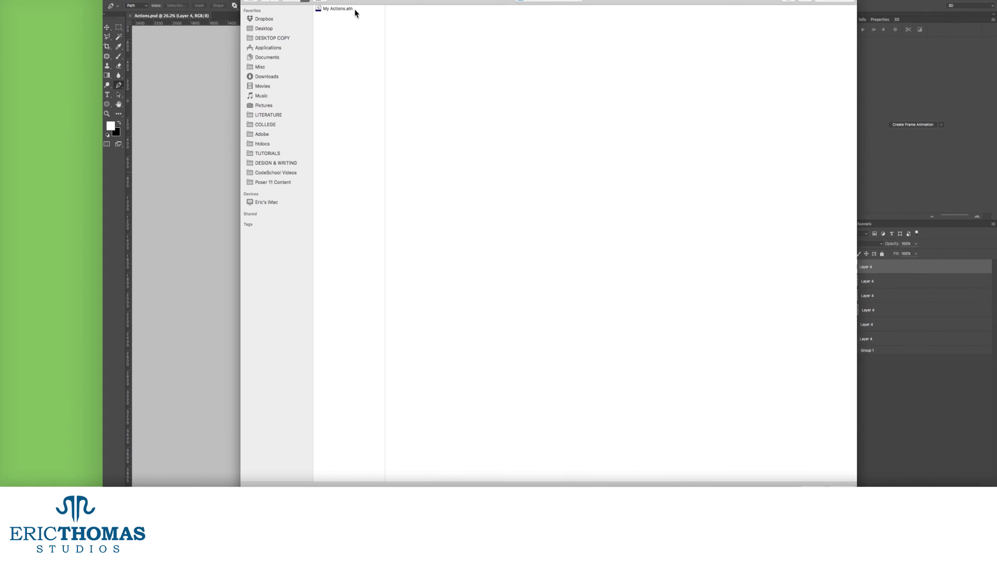
click(338, 8)
double_click(355, 9)
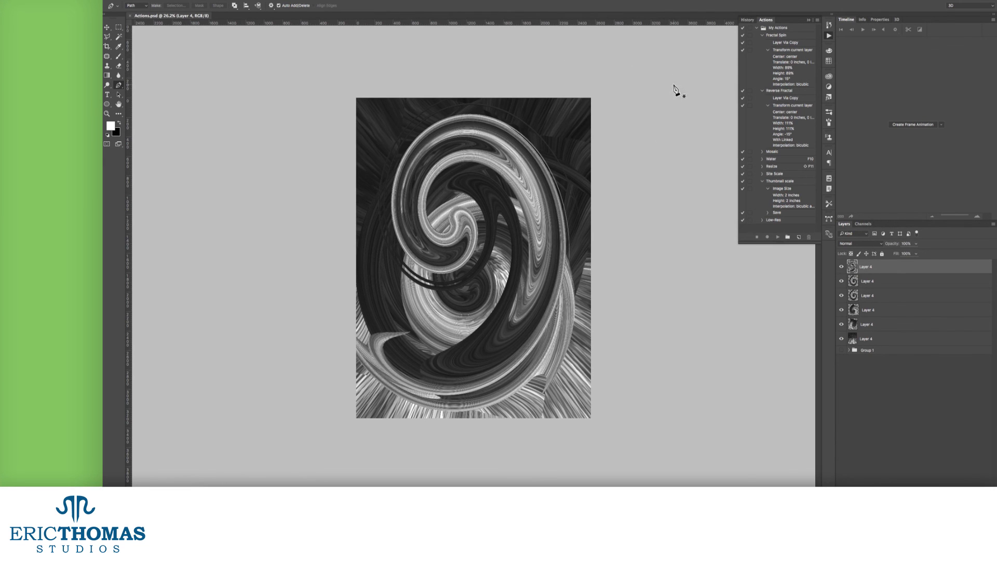
Step: Collapse Fractal Spin and Reverse Fractal, select both, and check whether Save Actions is available for them
click(779, 35)
click(762, 35)
click(762, 42)
shift+click(778, 44)
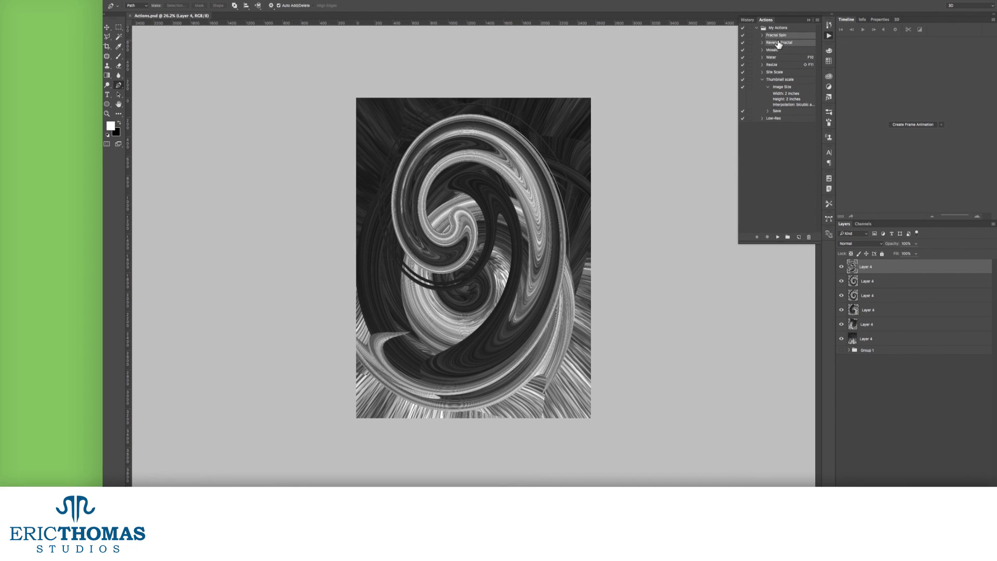
click(818, 21)
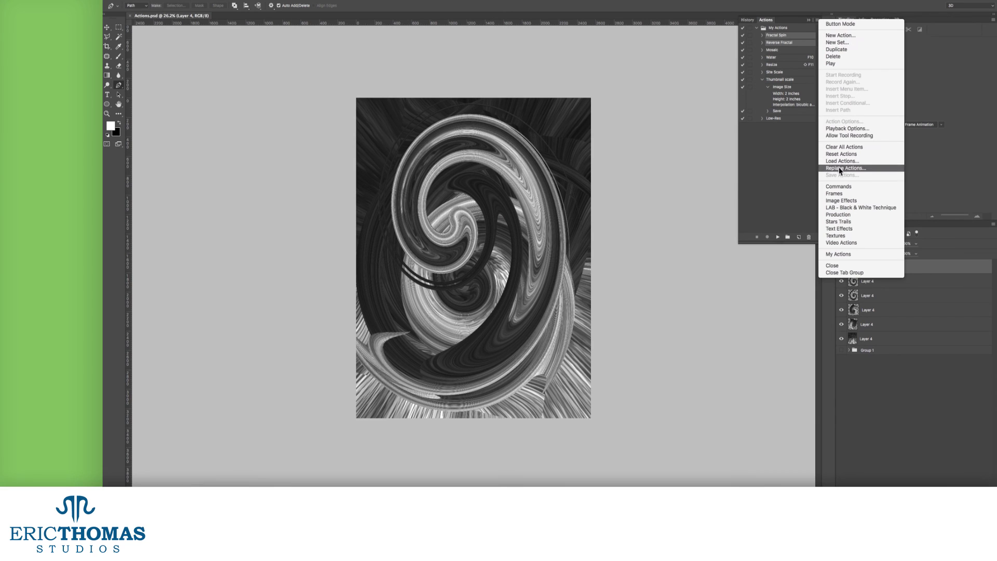
Step: Save the whole My Actions set as an .atn file in the Actions folder
click(783, 30)
click(788, 29)
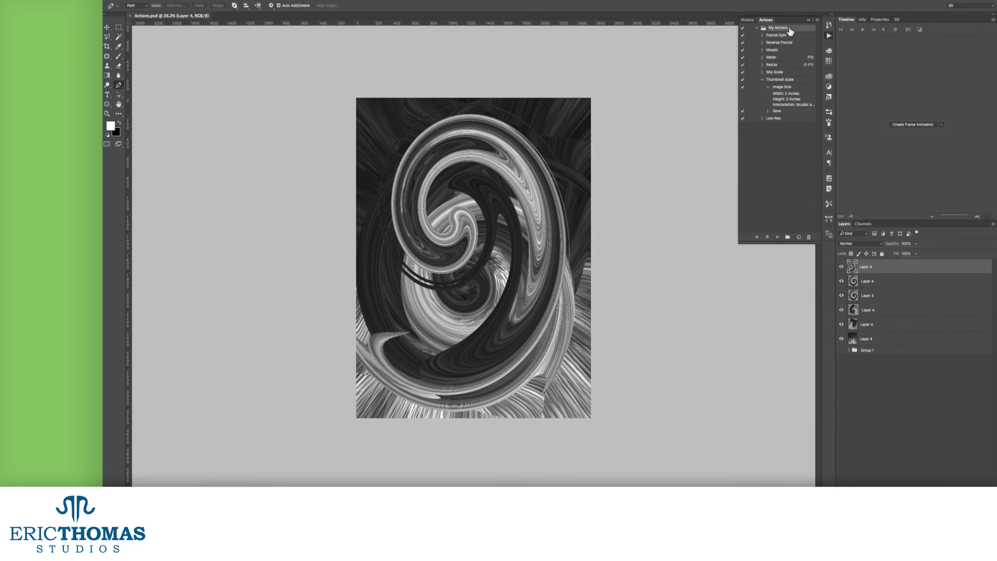
click(818, 21)
click(790, 173)
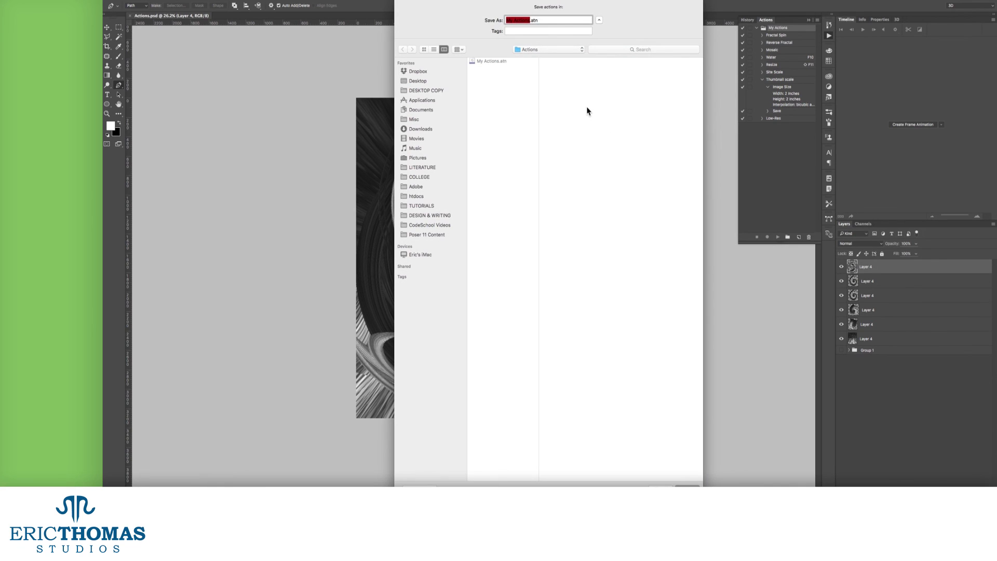
key(Return)
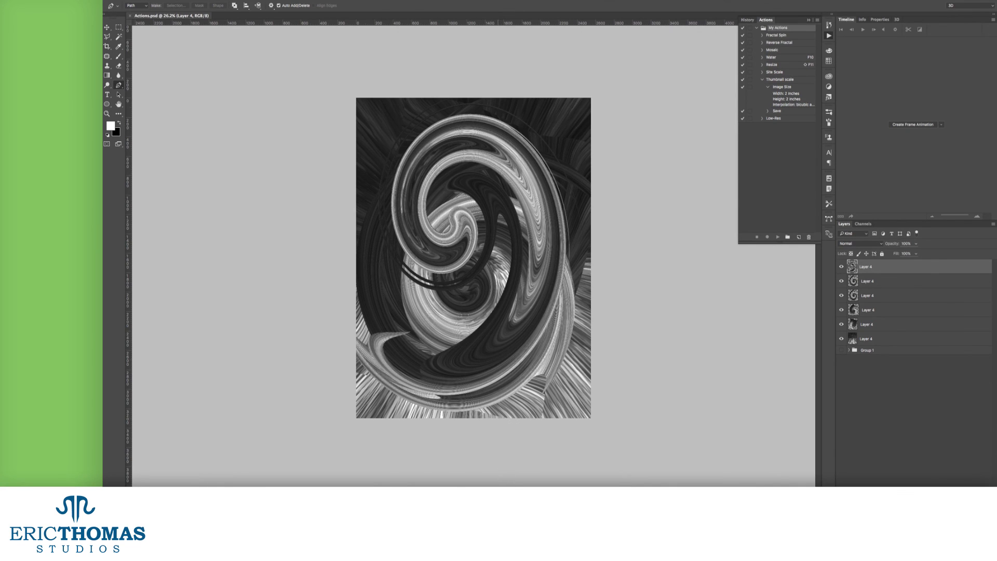
Step: Load the Image Effects action set, expand its Blizzard action and play it
click(818, 22)
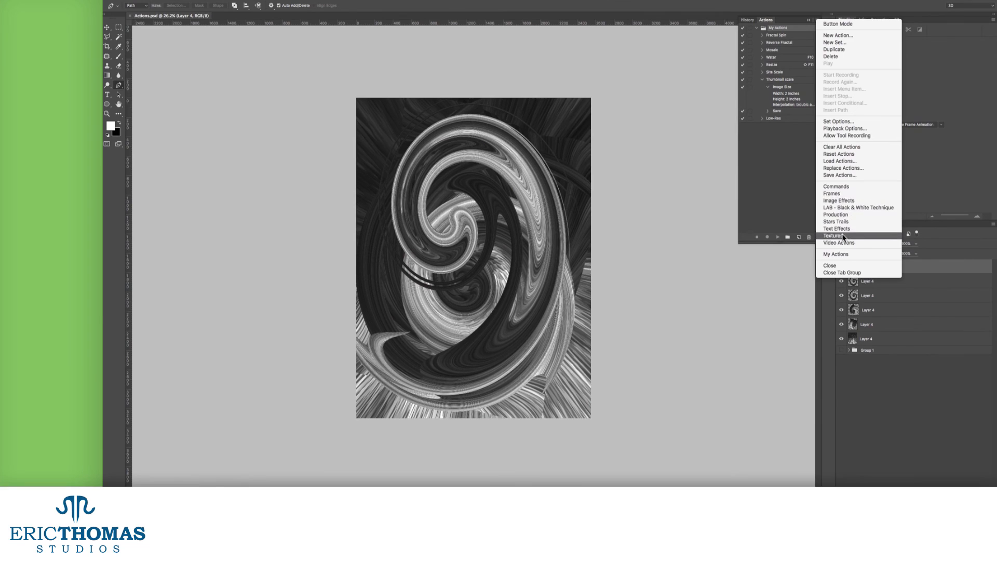
click(849, 201)
click(782, 106)
click(762, 103)
click(775, 237)
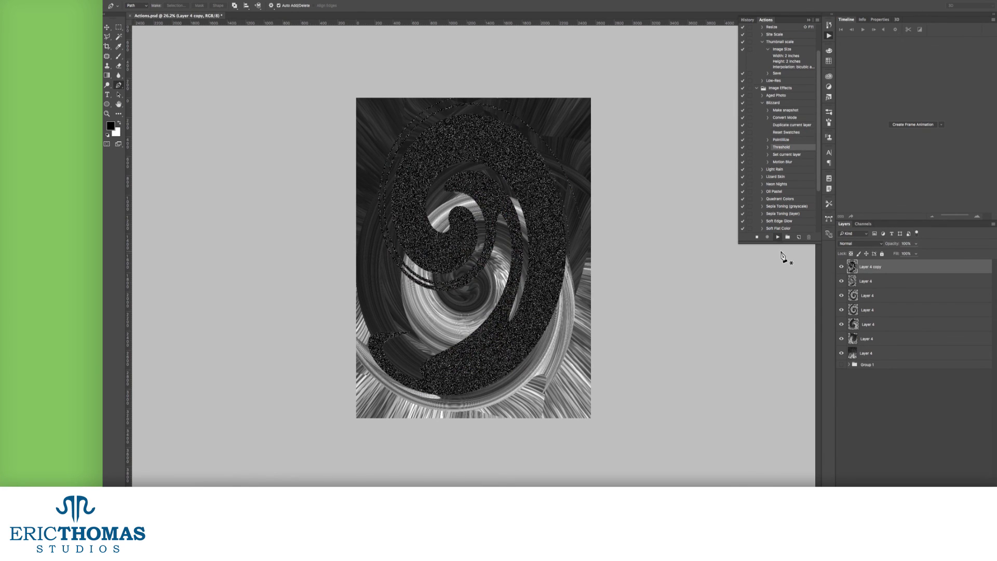
Step: Set the action playback performance to Accelerated
click(818, 20)
click(844, 126)
click(616, 228)
click(674, 223)
Step: Move Pointillize within the Blizzard action, first directly above Set current layer and finally to the start, playing Blizzard after each change
mouse_move(790, 146)
mouse_down()
mouse_move(783, 128)
mouse_move(787, 144)
mouse_up()
click(783, 102)
click(777, 237)
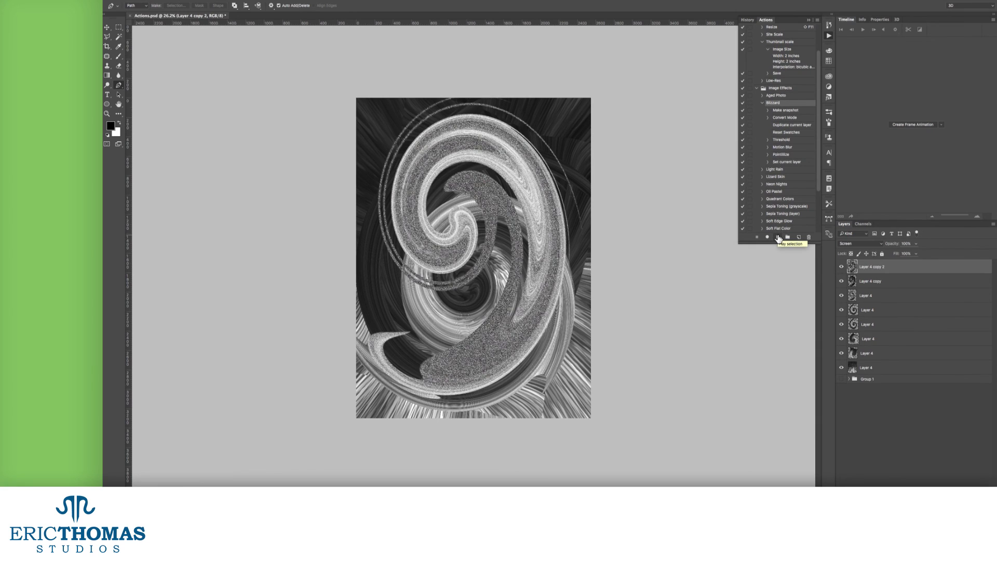
drag(787, 109, 787, 110)
click(777, 237)
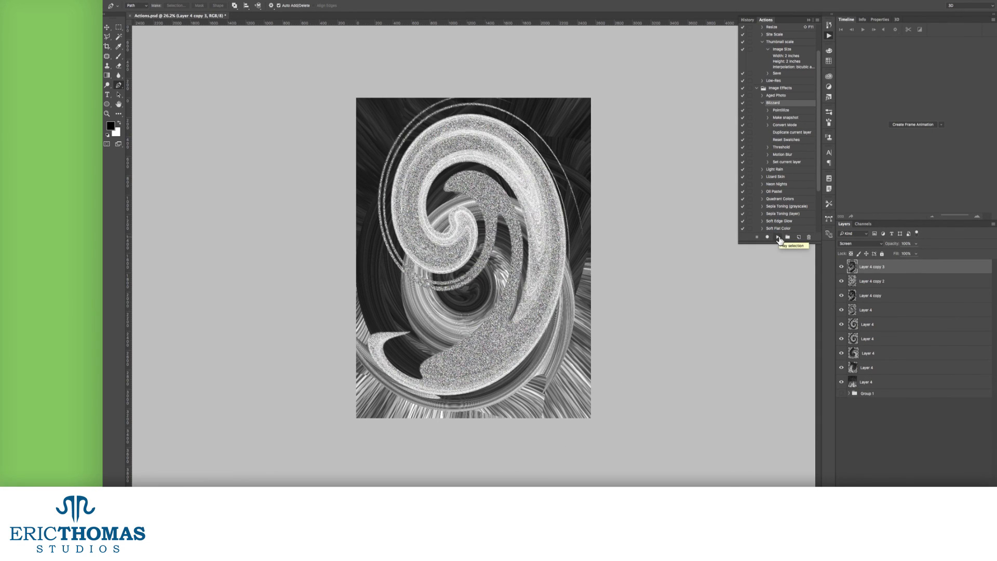
Step: Hide the three Layer 4 copies made by Blizzard and play the Lizard Skin action
drag(841, 267, 840, 297)
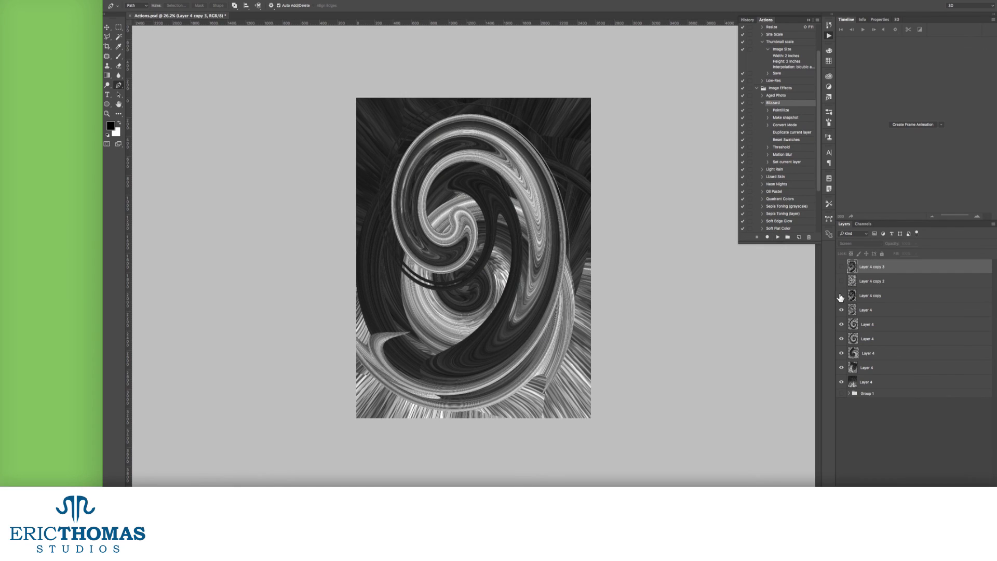
click(762, 102)
click(762, 118)
click(775, 117)
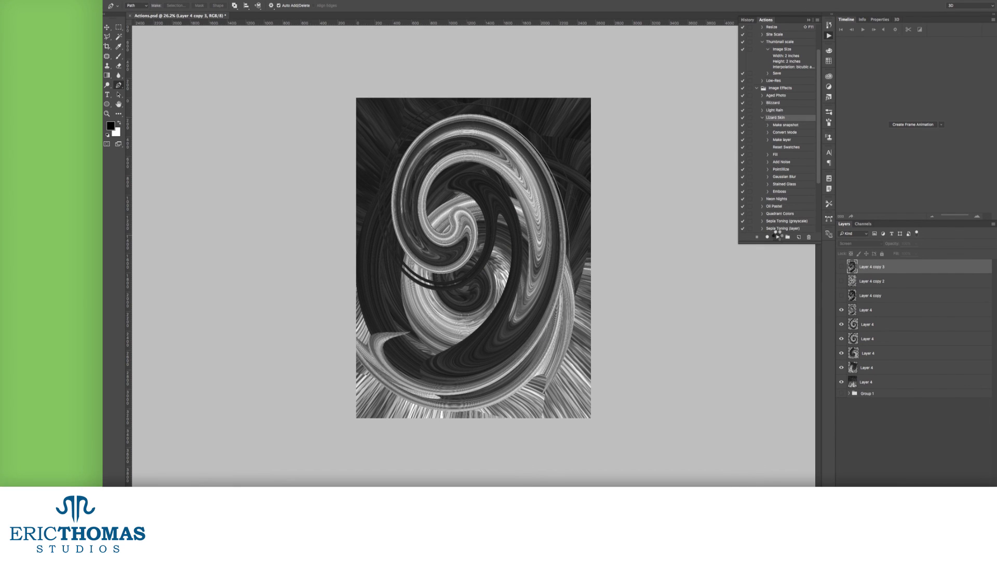
click(777, 237)
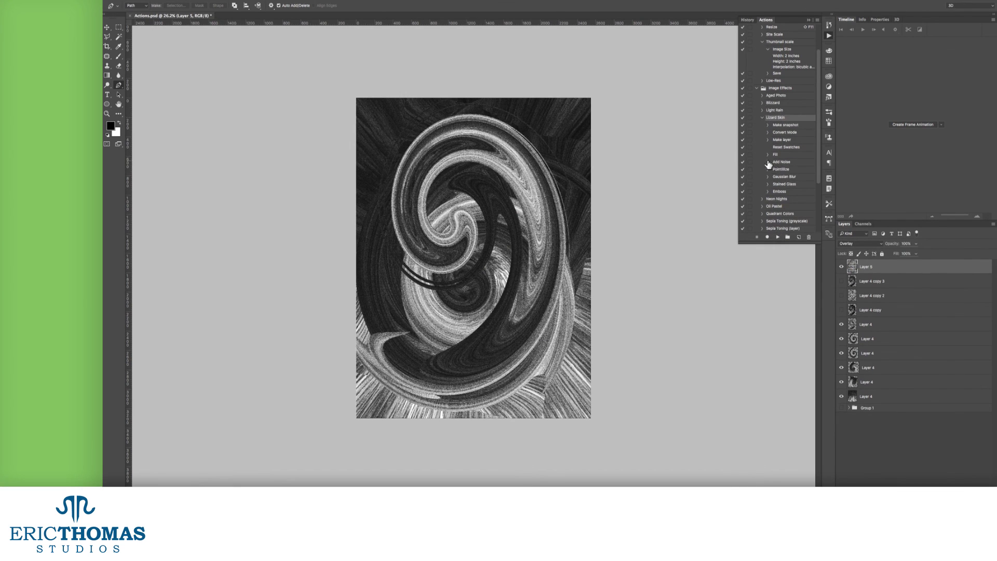
Step: Change the Emboss command of the Lizard Skin action to a height of 11 pixels and an amount of 289%
click(768, 191)
double_click(780, 191)
drag(521, 285, 588, 305)
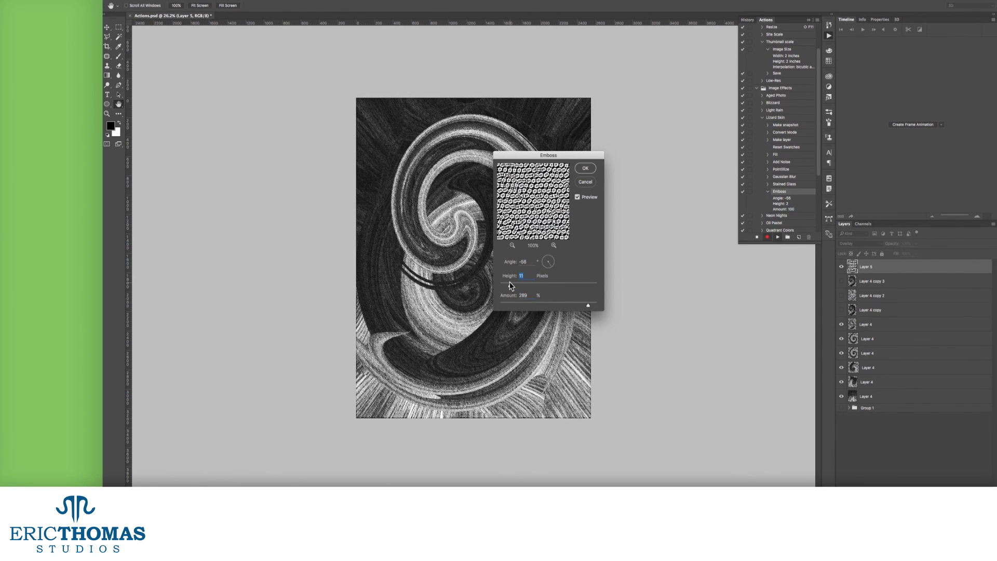
click(583, 170)
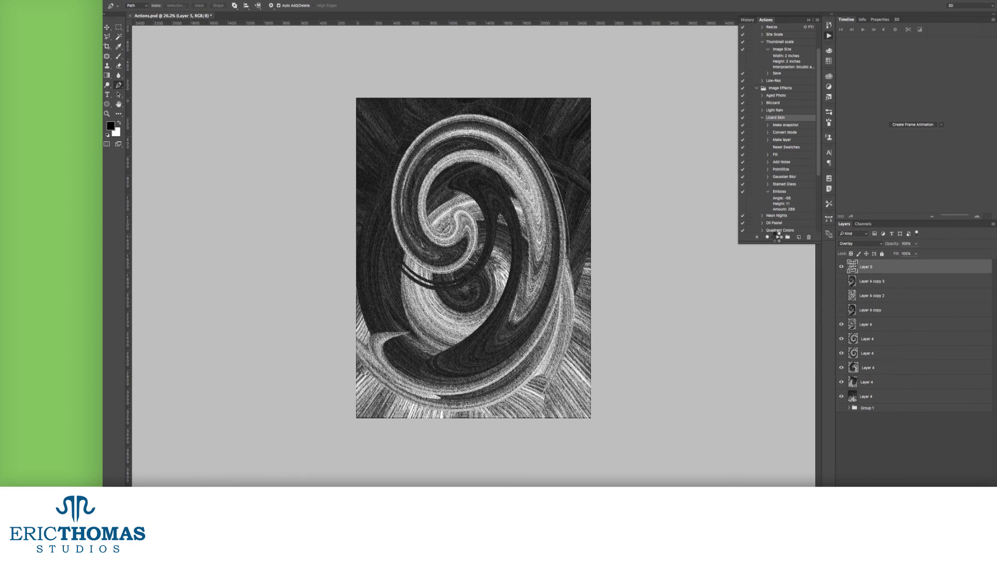